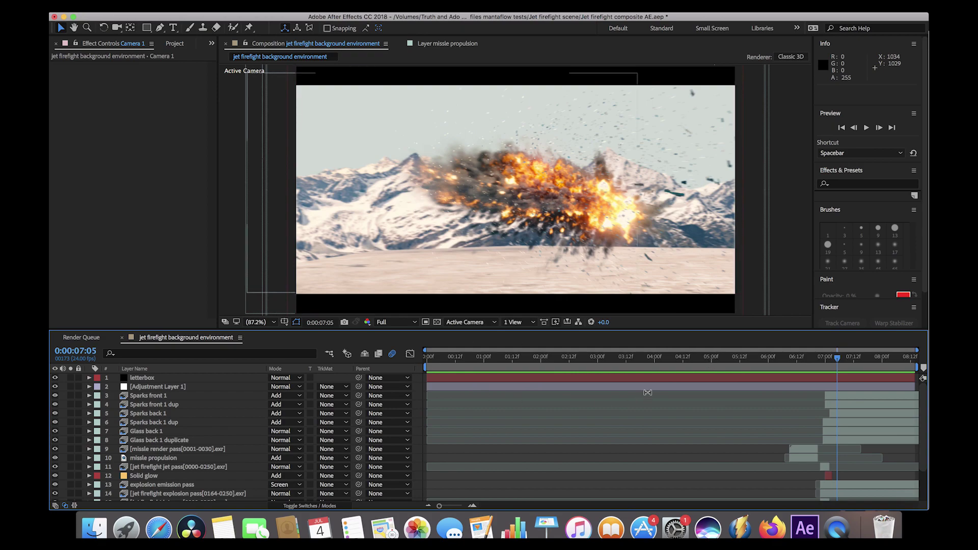
Review the finished composite around the jet explosion, stepping through the frames up to 0:00:07:03
drag(482, 358, 382, 354)
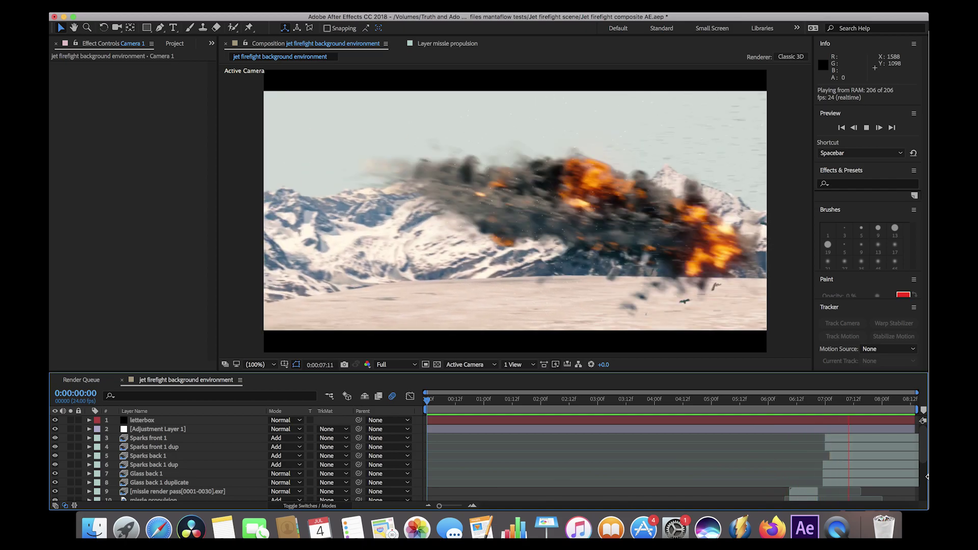
click(811, 411)
drag(811, 410, 828, 410)
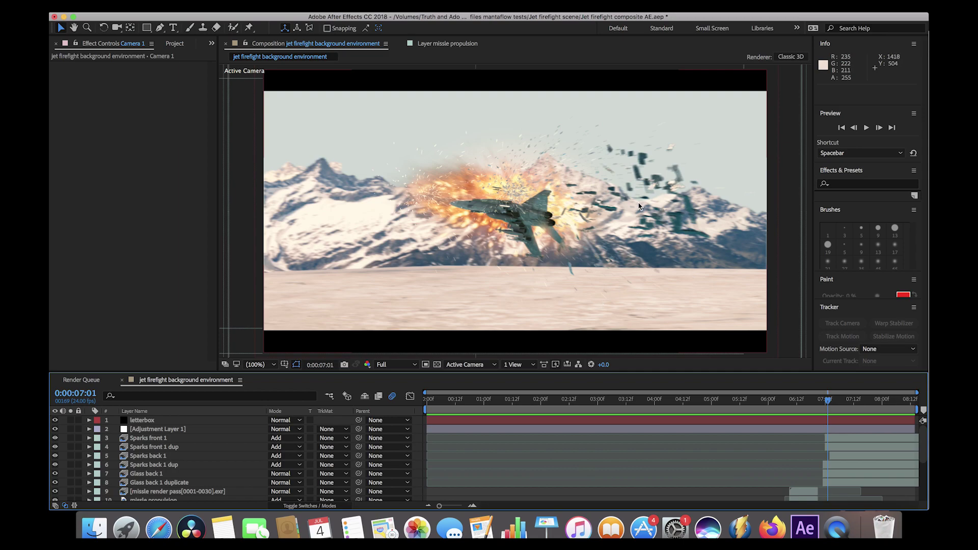
key(Page_Down)
key(Page_Down)
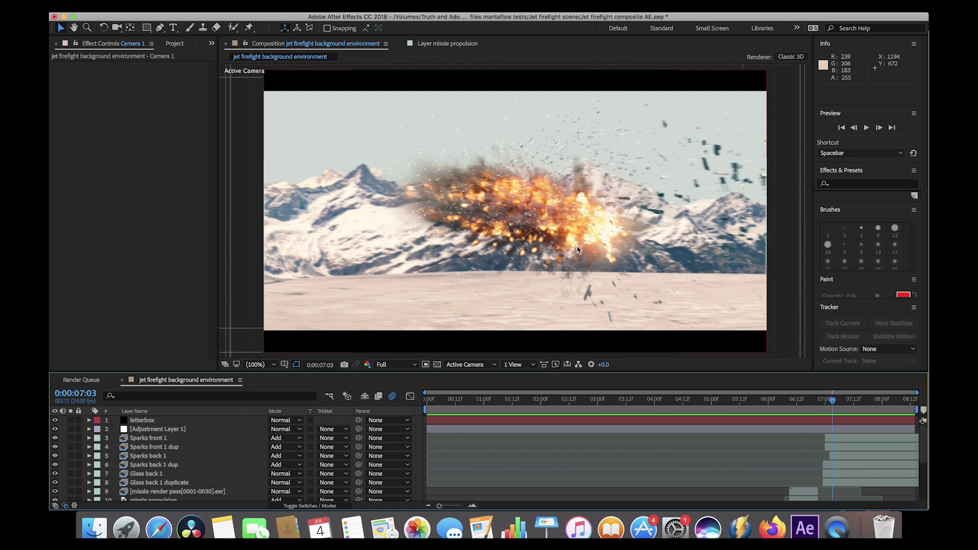
drag(561, 373, 556, 351)
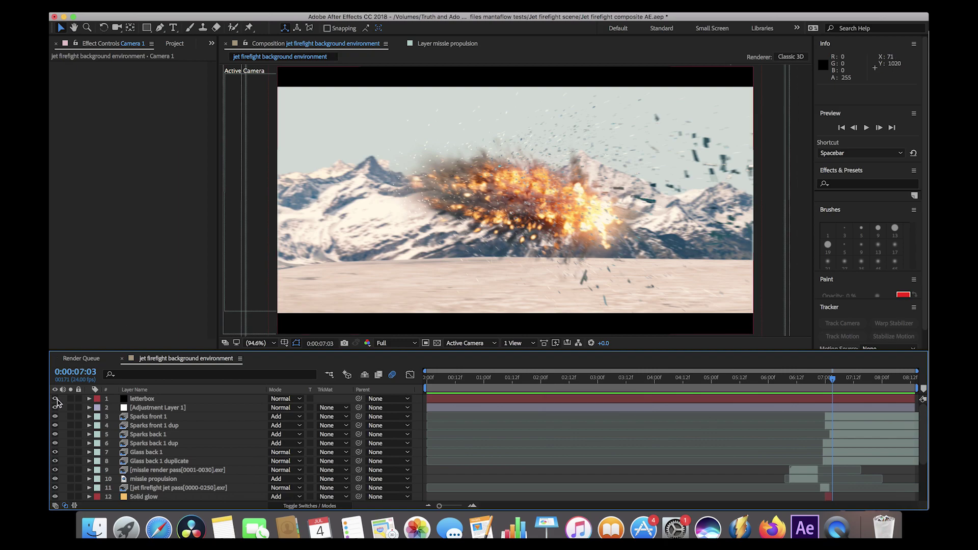
Hide all layers except the camera and the jet firefight background environment layer, and select that background layer
drag(56, 400, 65, 508)
click(55, 479)
click(194, 478)
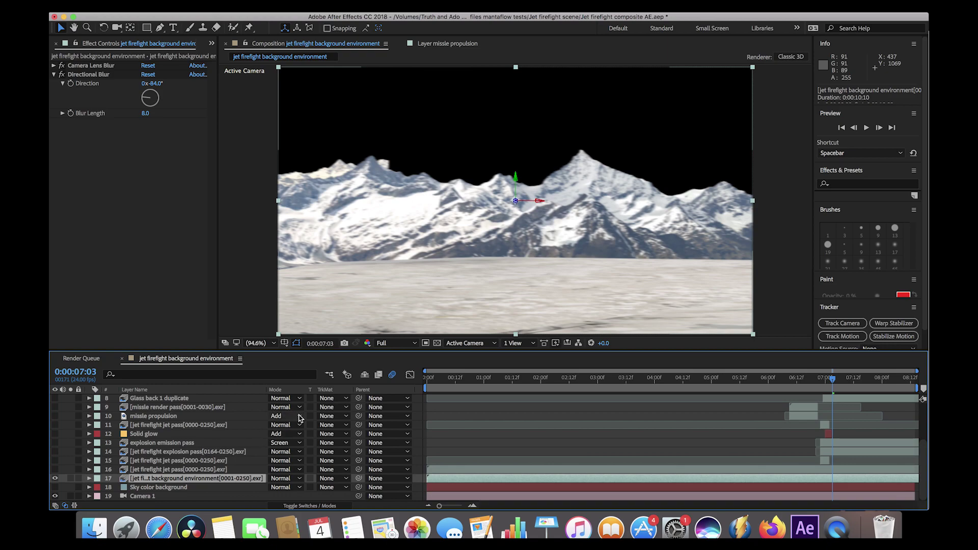
Compare the background environment layer with and without its Camera Lens Blur and Directional Blur effects
drag(431, 380, 548, 380)
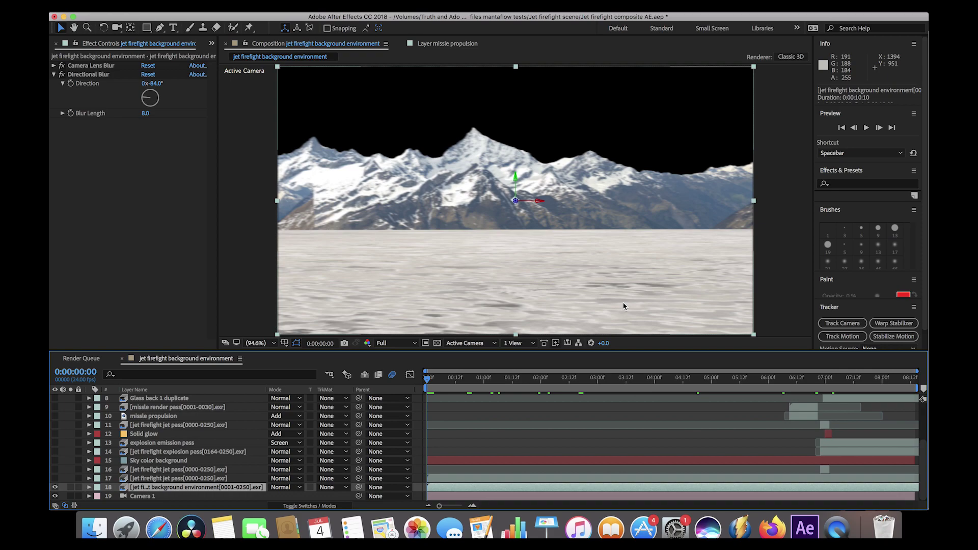
click(90, 66)
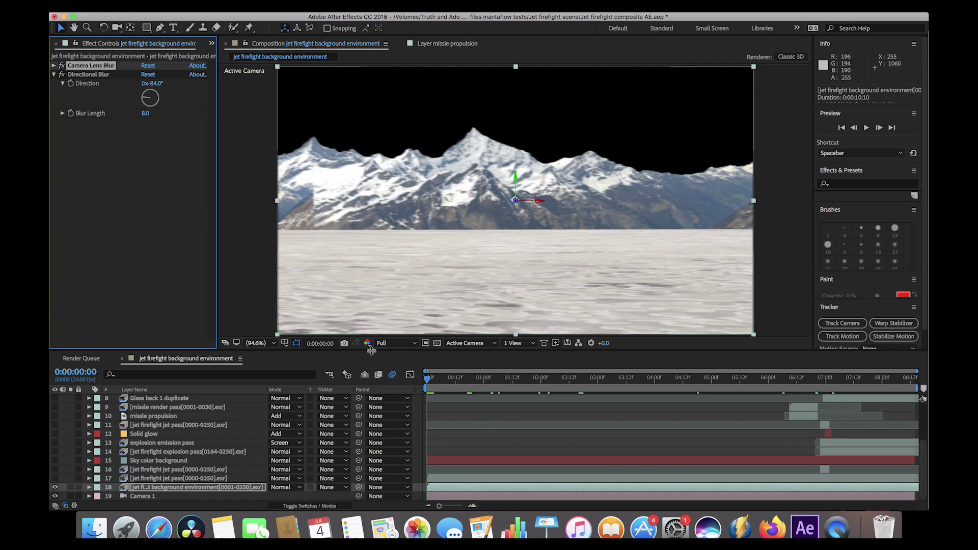
drag(365, 352, 364, 396)
click(61, 65)
click(61, 75)
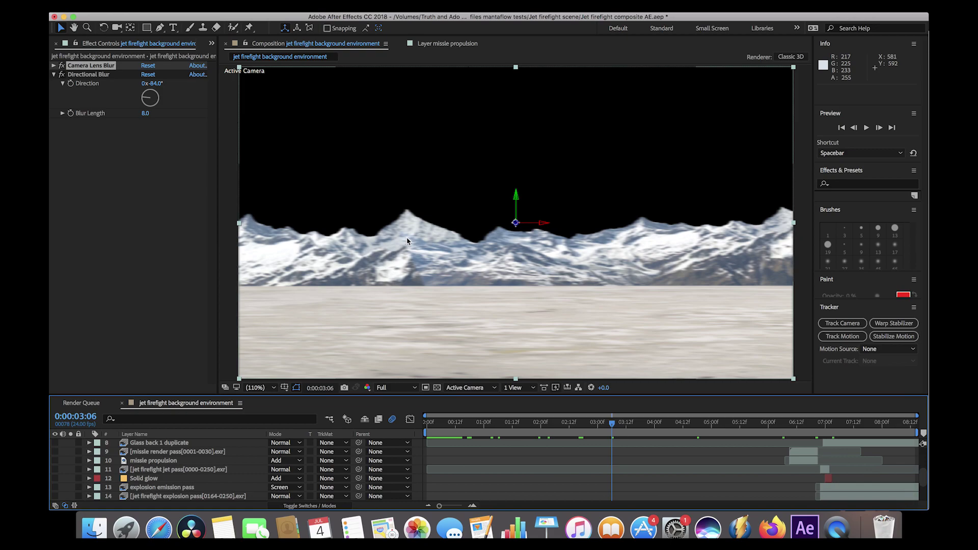
Show the Sky color background layer and compare the sky with and without its Curves effect
key(super+Down)
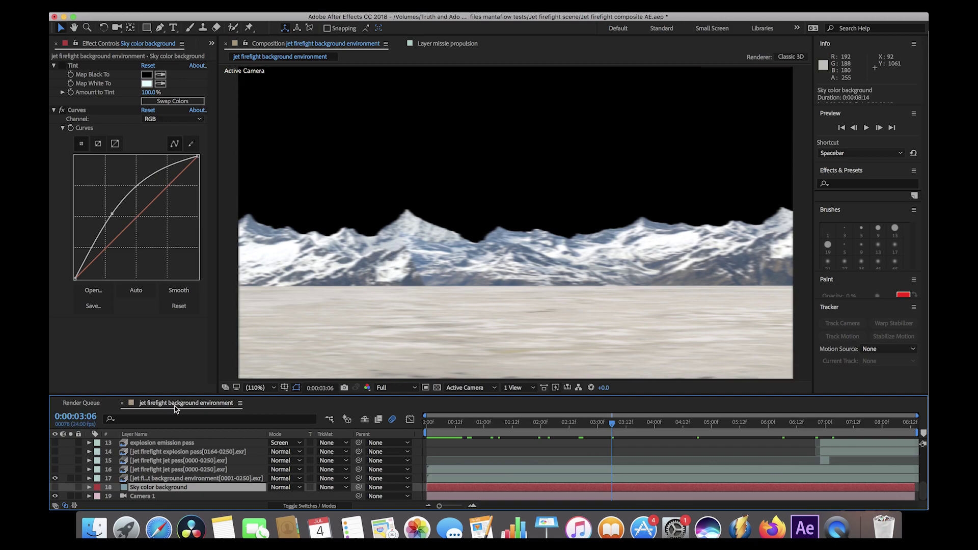
click(55, 487)
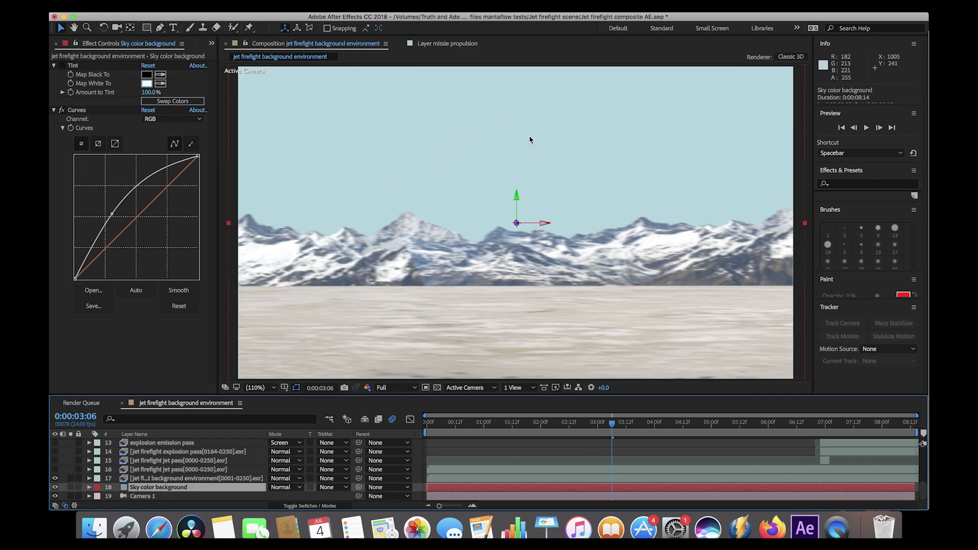
click(62, 110)
click(62, 111)
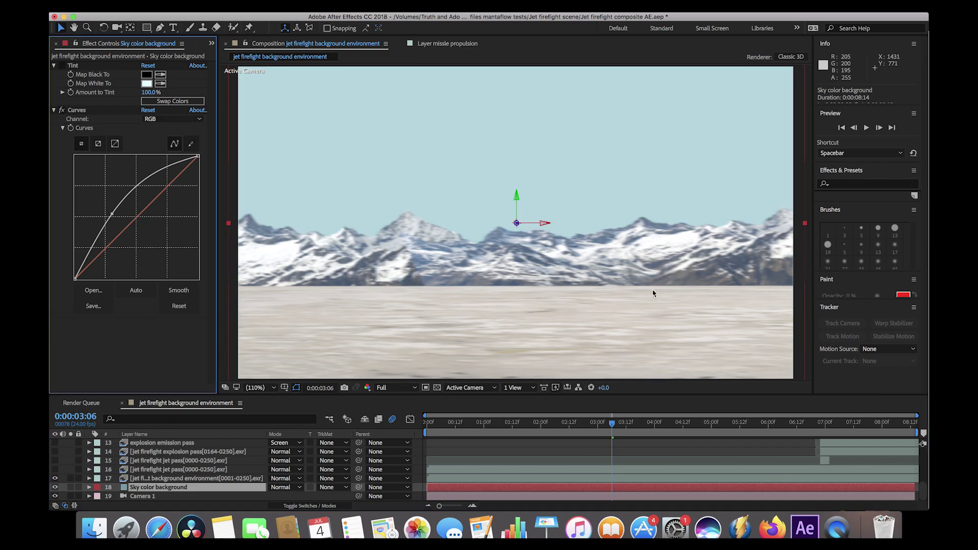
Show the two jet firefight jet pass layers directly above the background environment layer
click(214, 469)
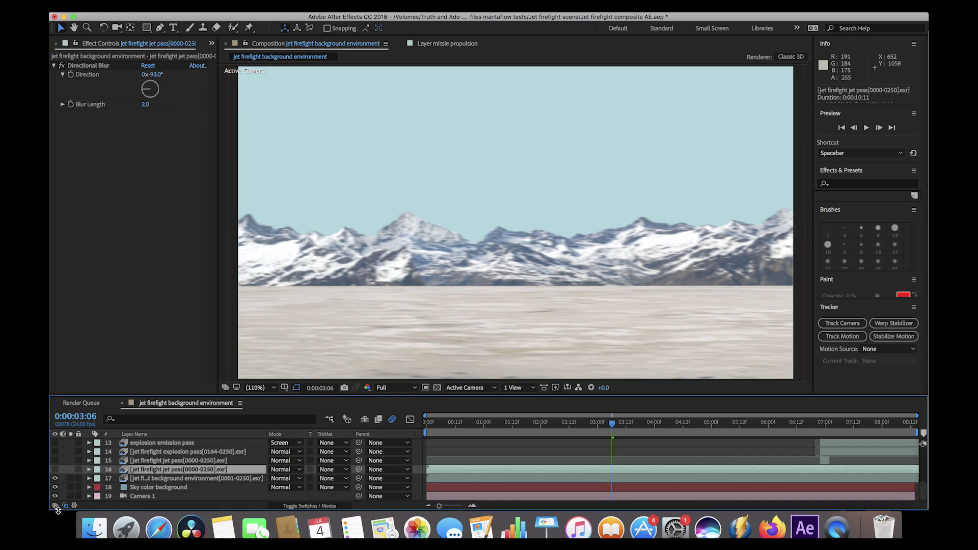
click(55, 470)
click(55, 460)
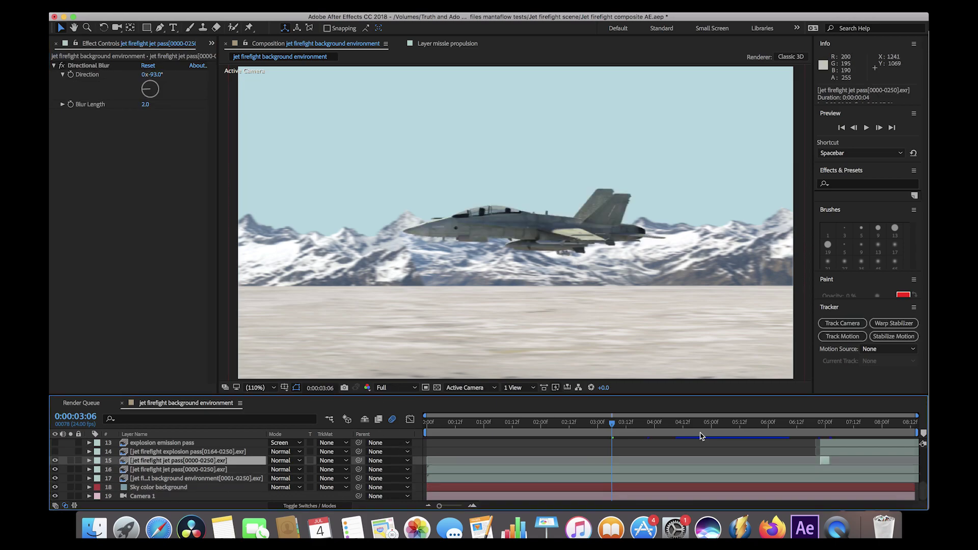
Hide the sky and background environment layers and preview the jet passes alone from 0:00:05:20
drag(614, 425, 823, 428)
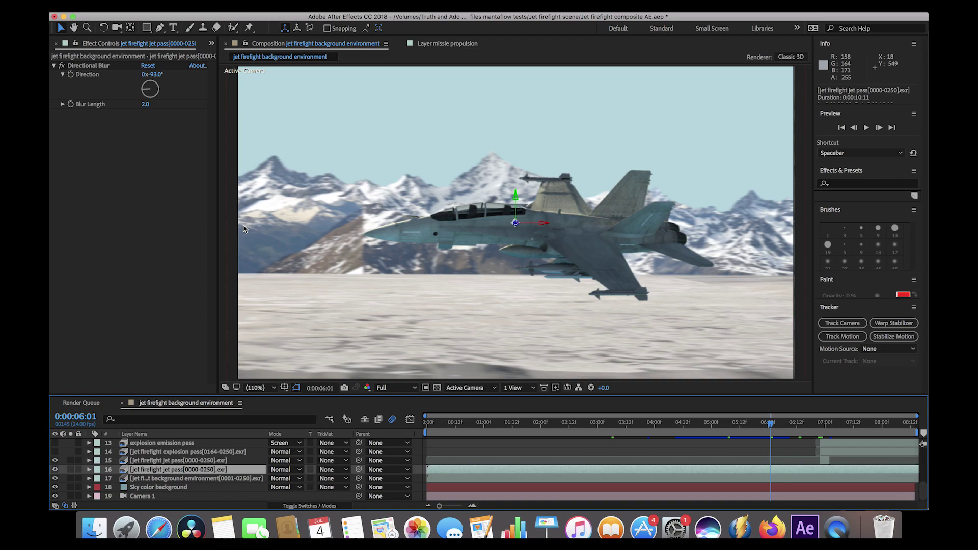
click(766, 426)
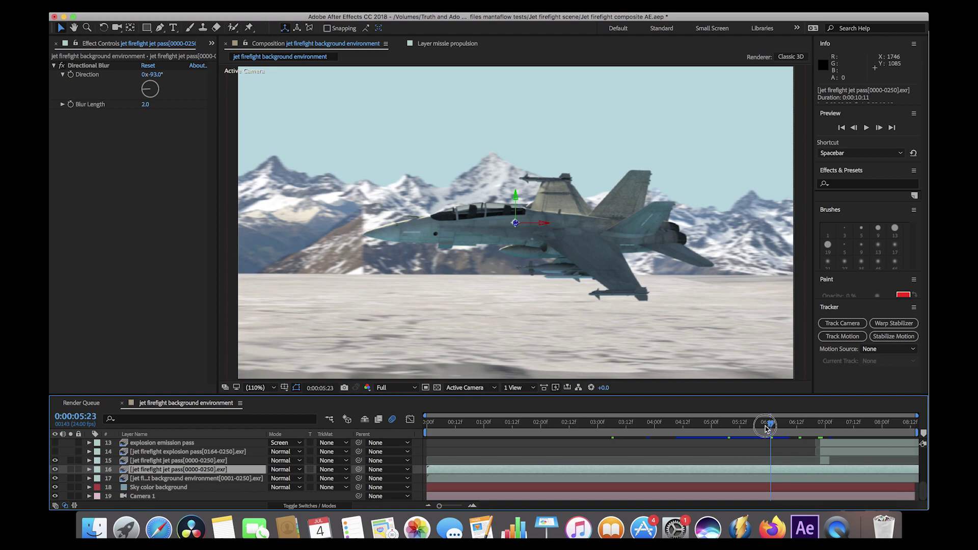
drag(766, 427, 759, 427)
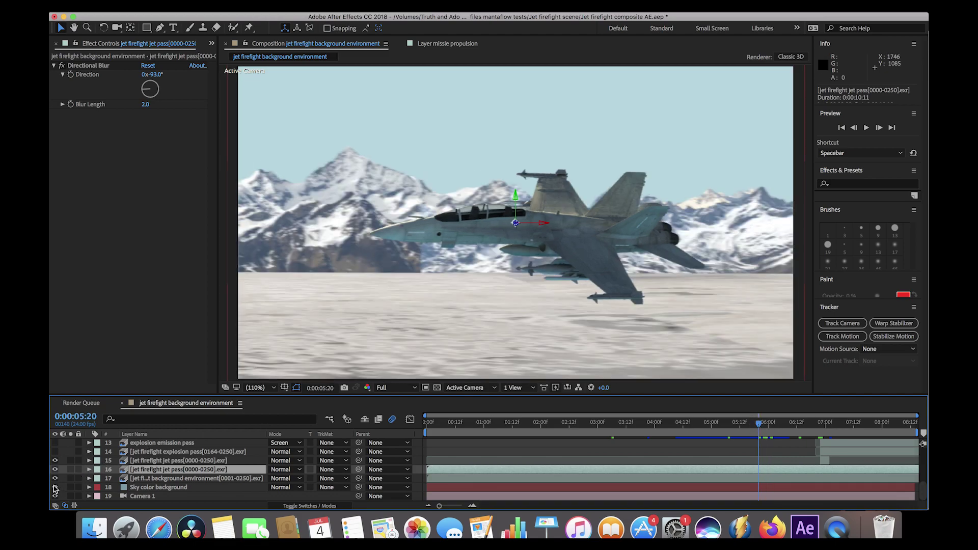
drag(55, 488, 55, 478)
key(space)
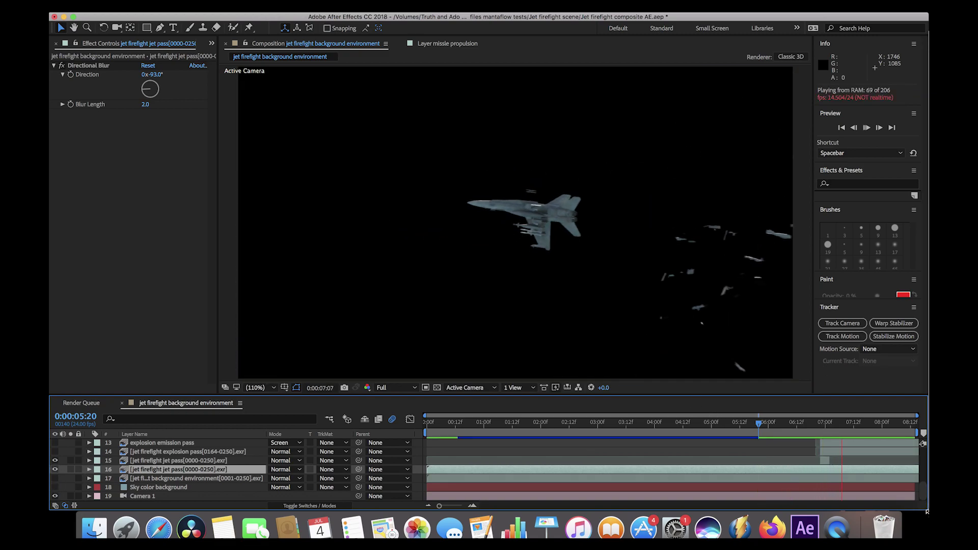
key(space)
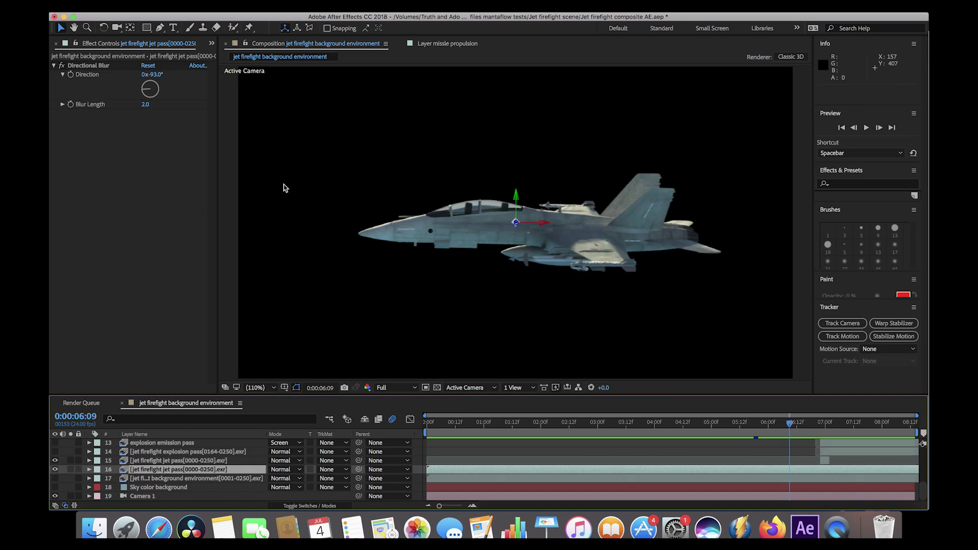
Compare the long jet pass layer with and without its Directional Blur effect
click(62, 66)
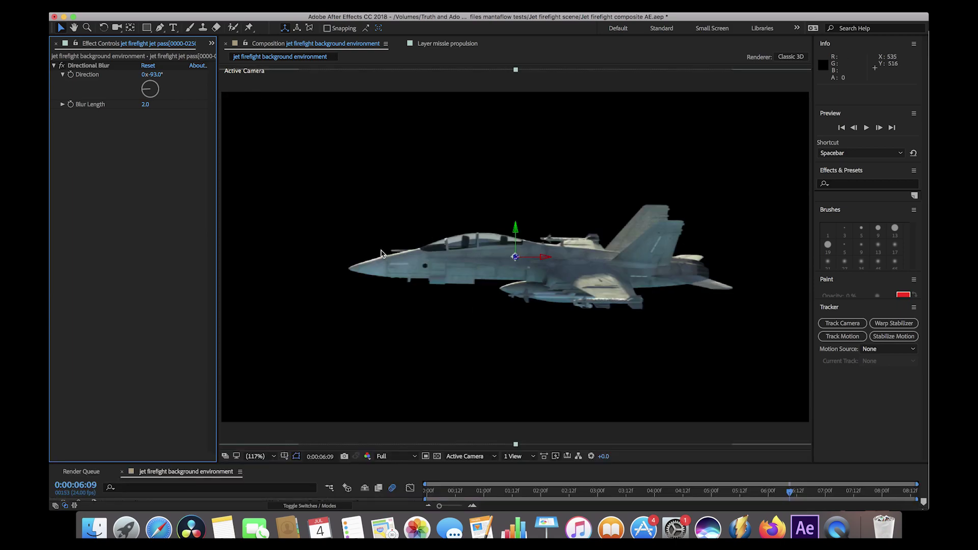
click(62, 67)
click(399, 323)
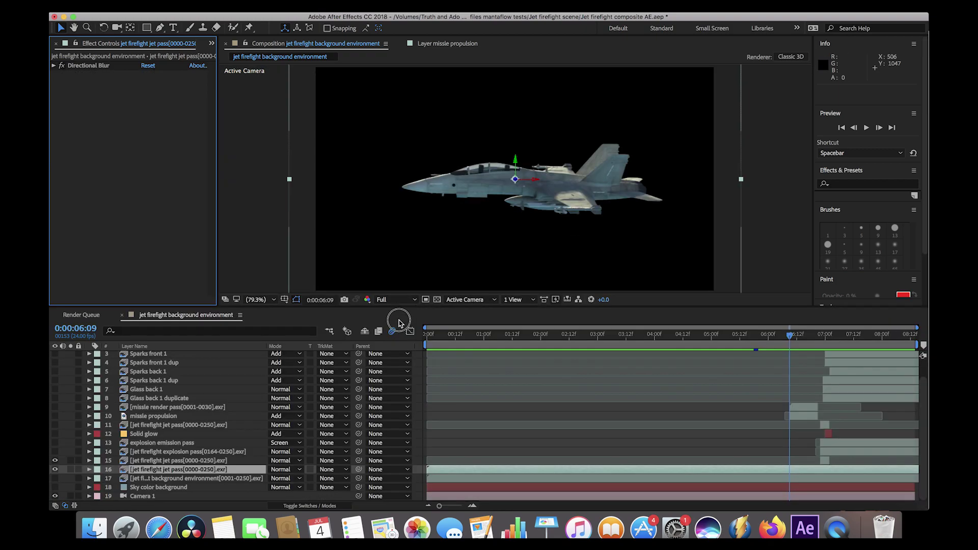
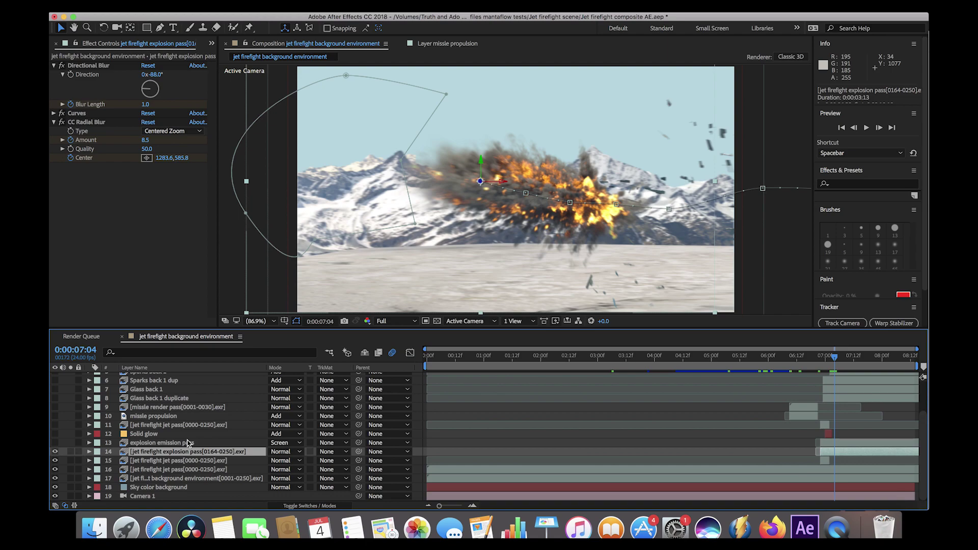
Solo the jet firefight explosion pass layer and examine its Directional Blur, Curves and CC Radial Blur settings
click(71, 452)
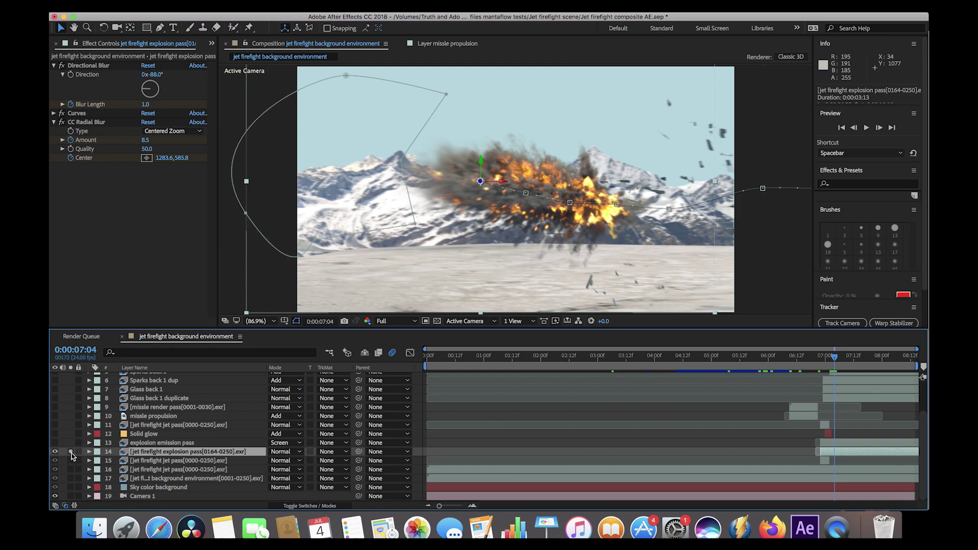
click(77, 66)
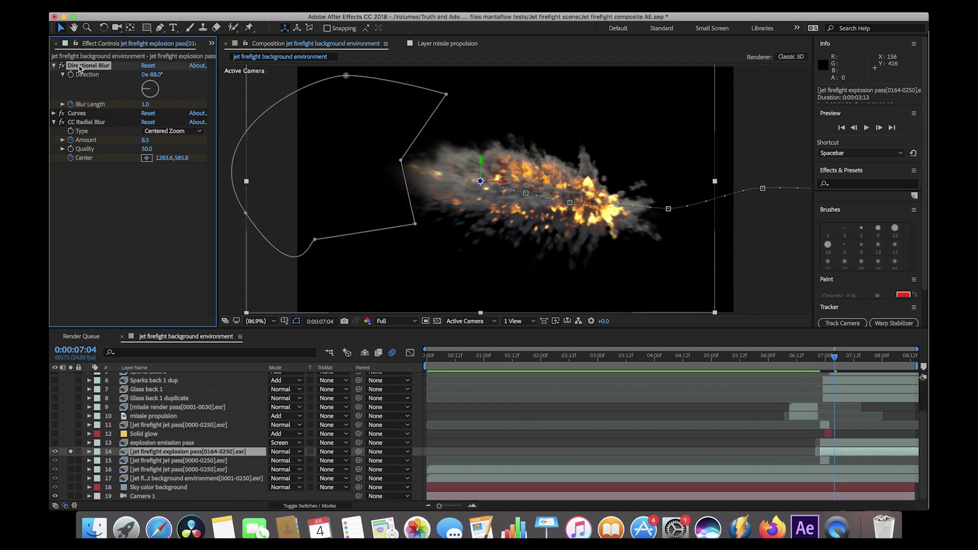
click(66, 115)
click(54, 113)
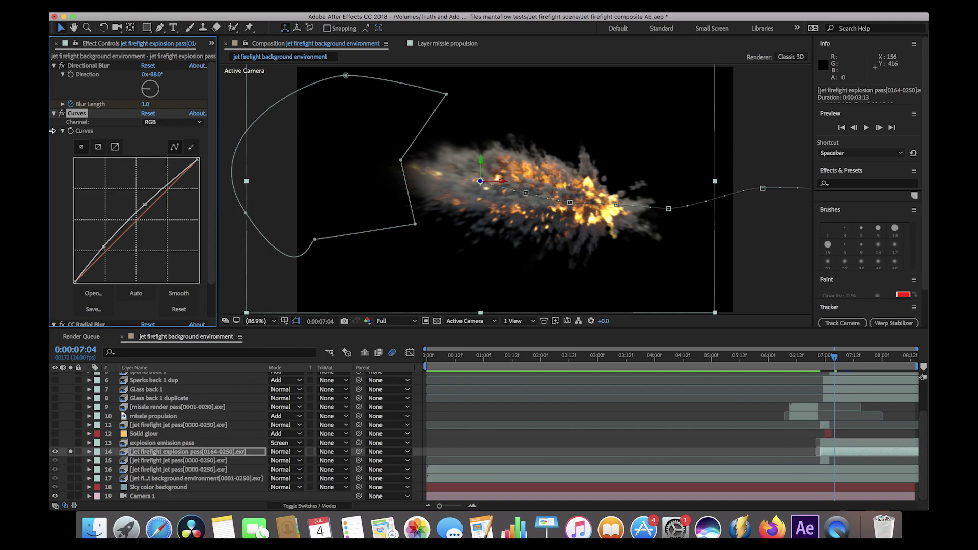
click(54, 113)
click(88, 122)
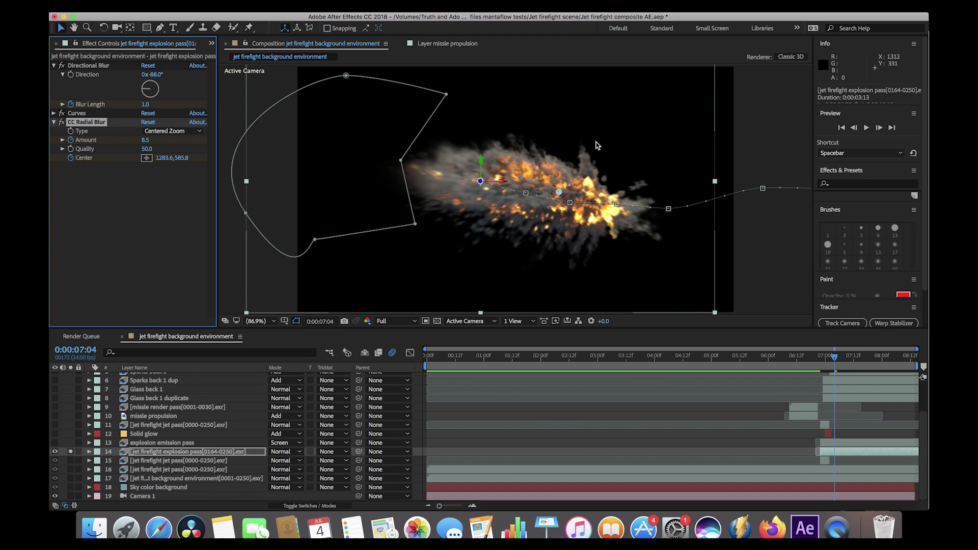
click(54, 113)
click(54, 113)
click(53, 122)
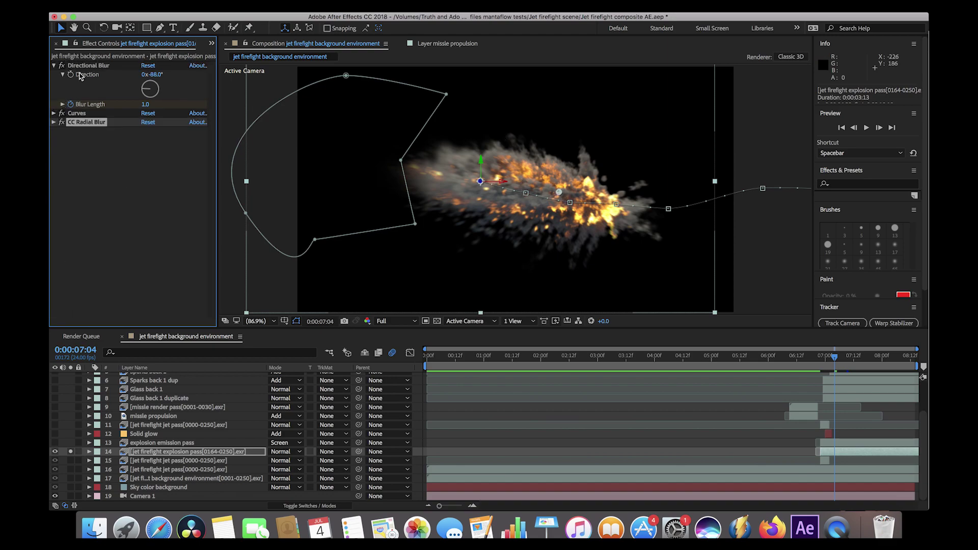
Turn off the Directional Blur, Curves and CC Radial Blur effects on the explosion pass
click(62, 65)
click(62, 113)
click(62, 122)
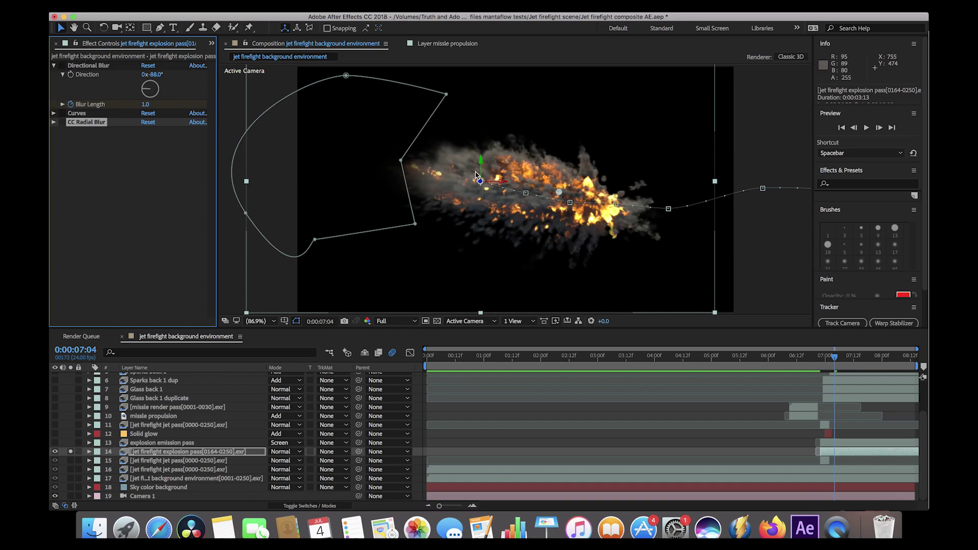
Turn Directional Blur and CC Radial Blur back on for the explosion pass, and unsolo the layer
click(64, 67)
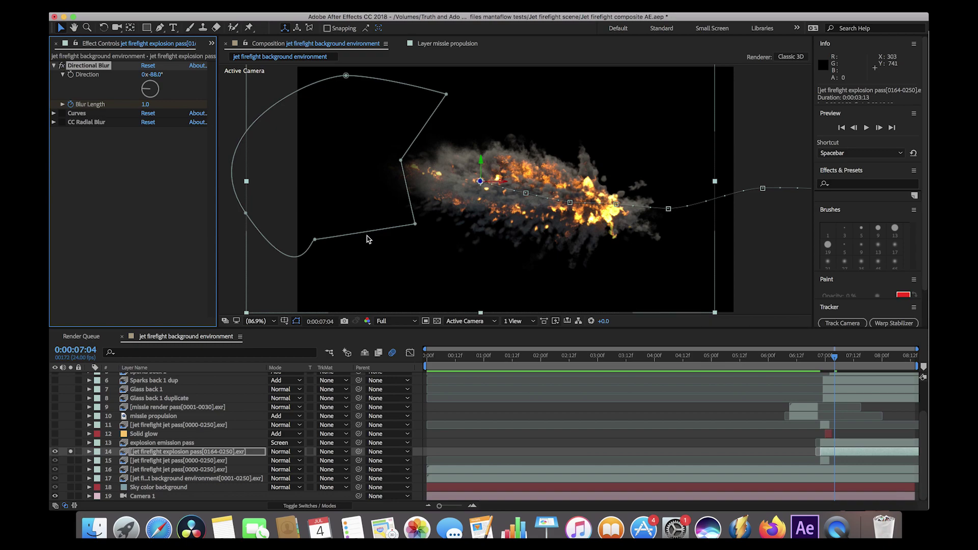
click(96, 123)
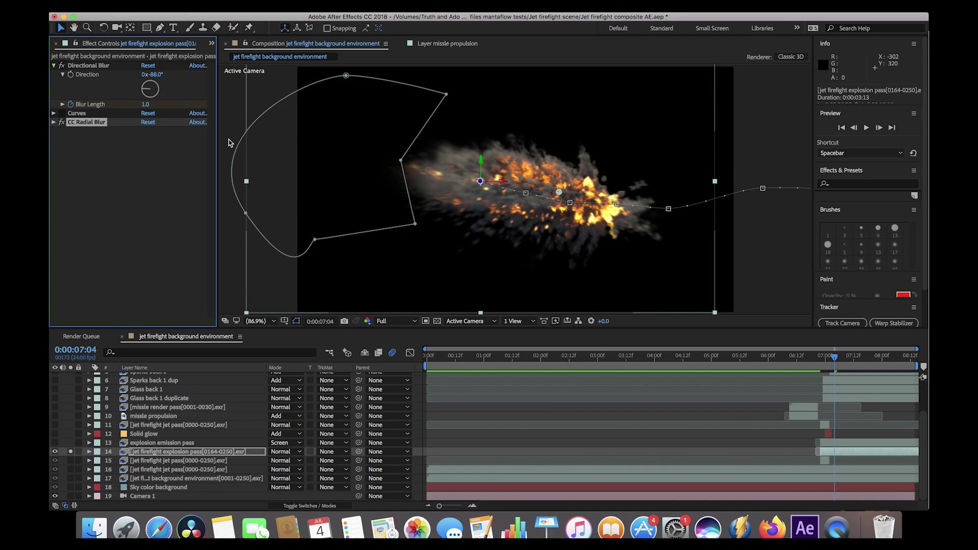
click(97, 112)
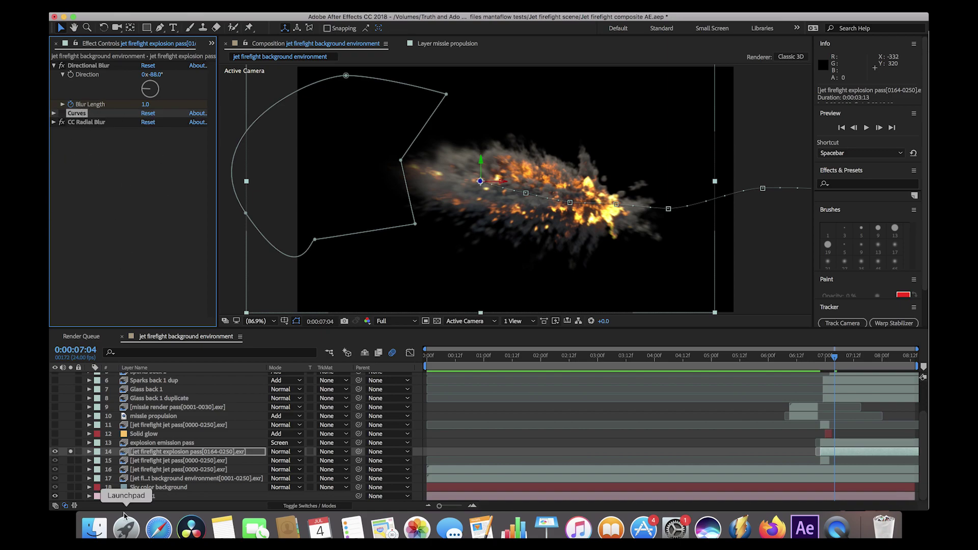
click(70, 452)
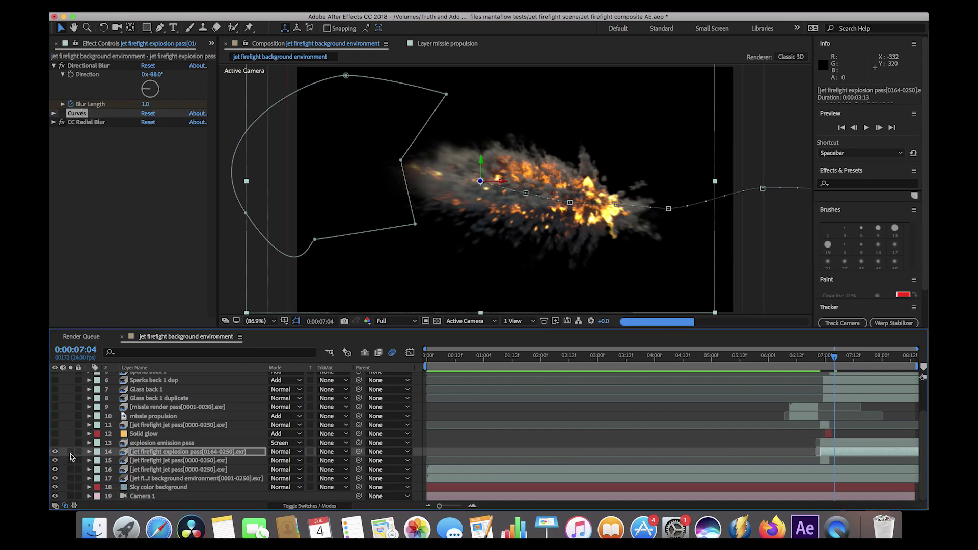
click(77, 114)
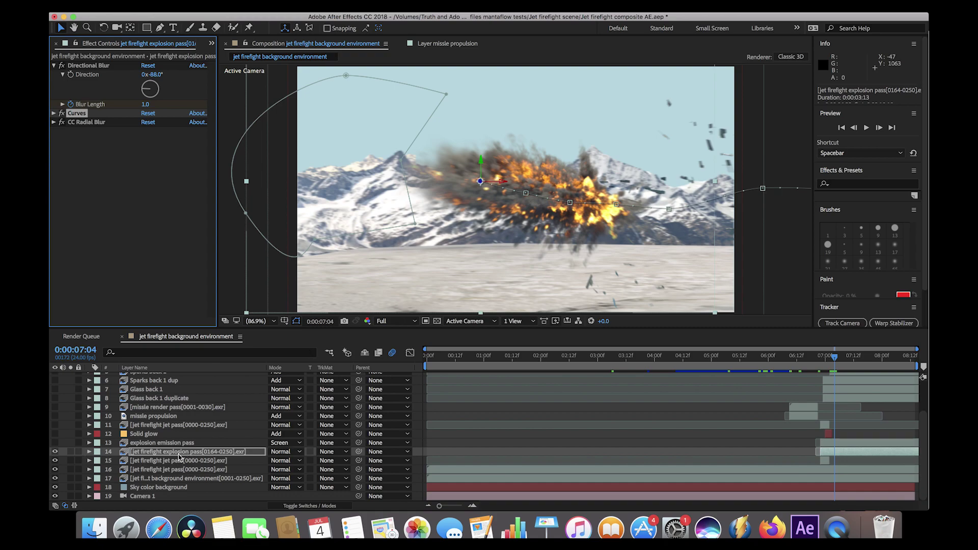
Show the explosion emission pass layer and solo it
click(204, 443)
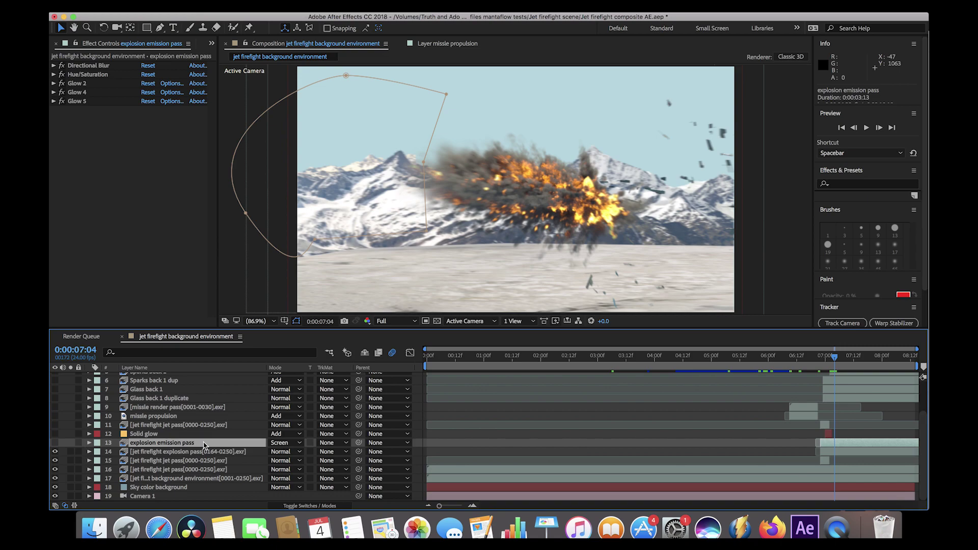
click(55, 443)
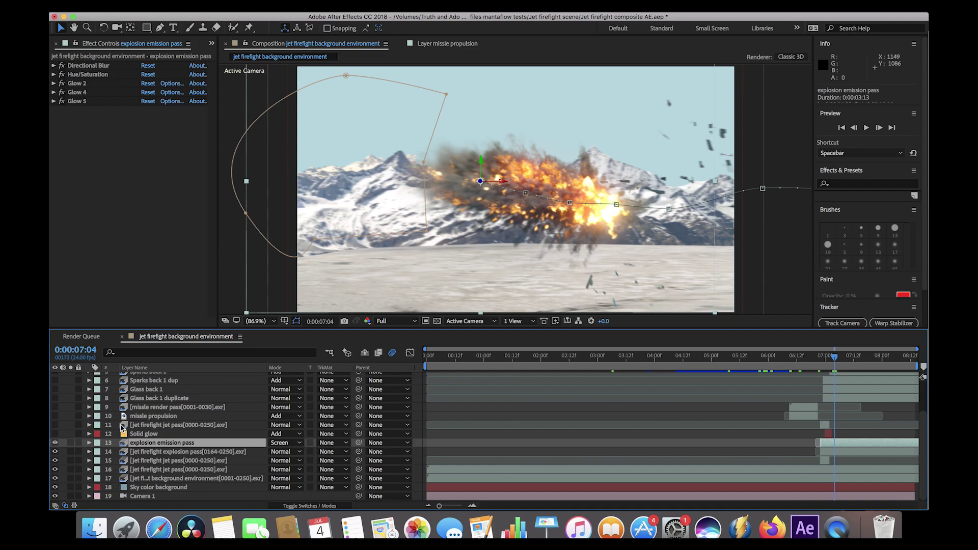
click(71, 443)
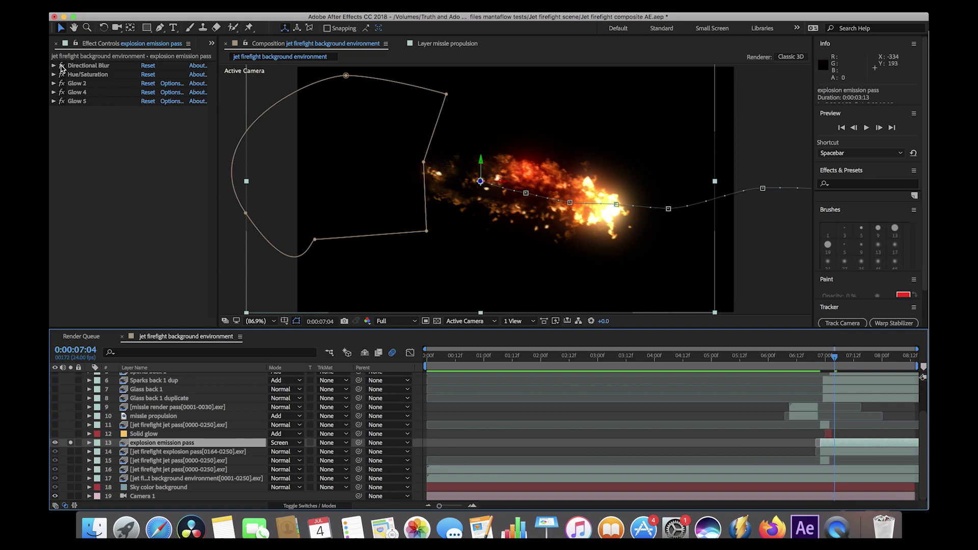
Examine the Hue/Saturation settings on the explosion emission pass and compare the image with the effect off and on
click(79, 75)
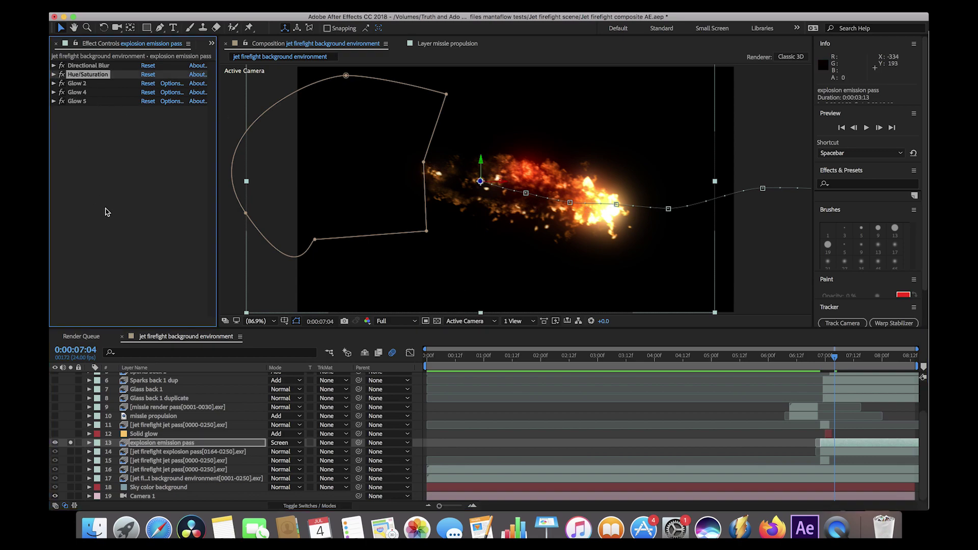
click(53, 74)
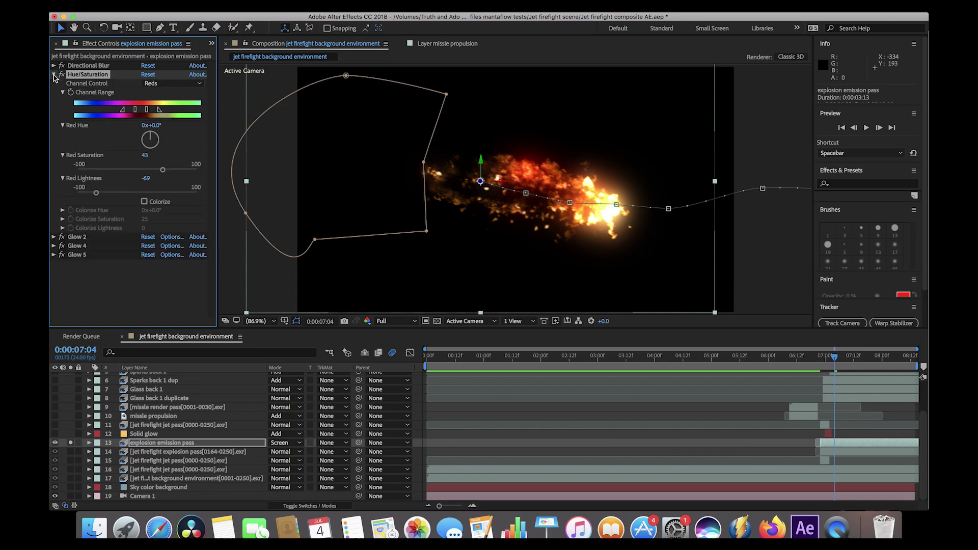
click(53, 75)
click(61, 74)
click(62, 75)
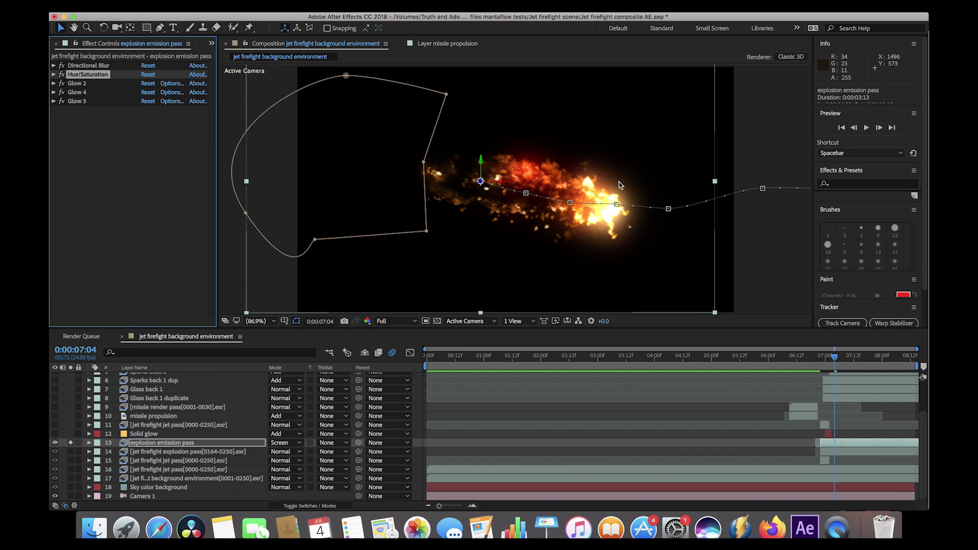
Review the Hue/Saturation channel range and the Channel Control options, keeping the effect on Reds
click(53, 75)
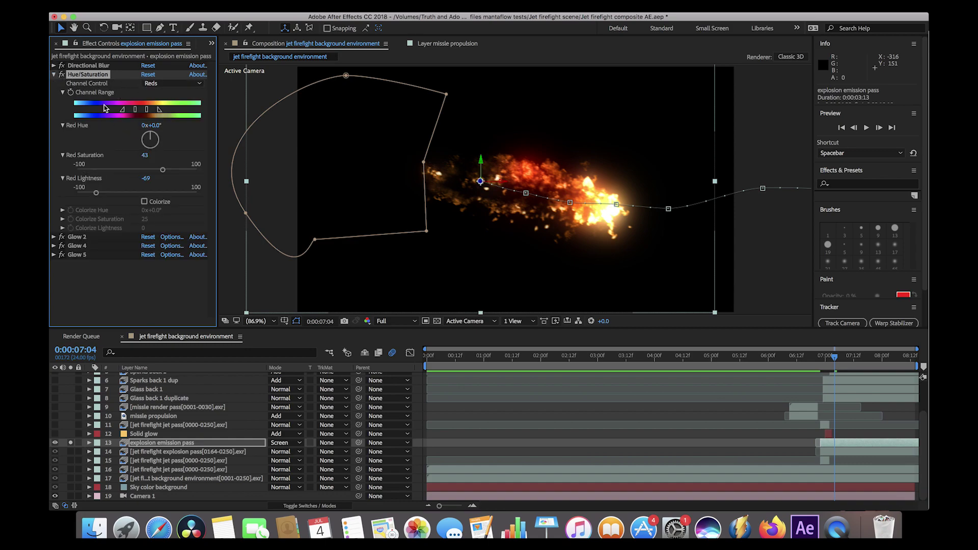
click(152, 84)
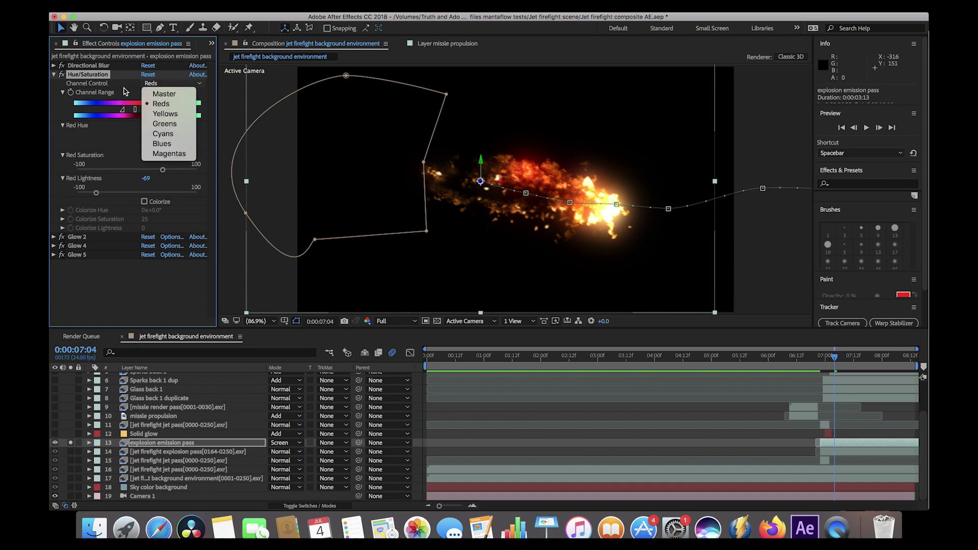
click(164, 104)
click(159, 84)
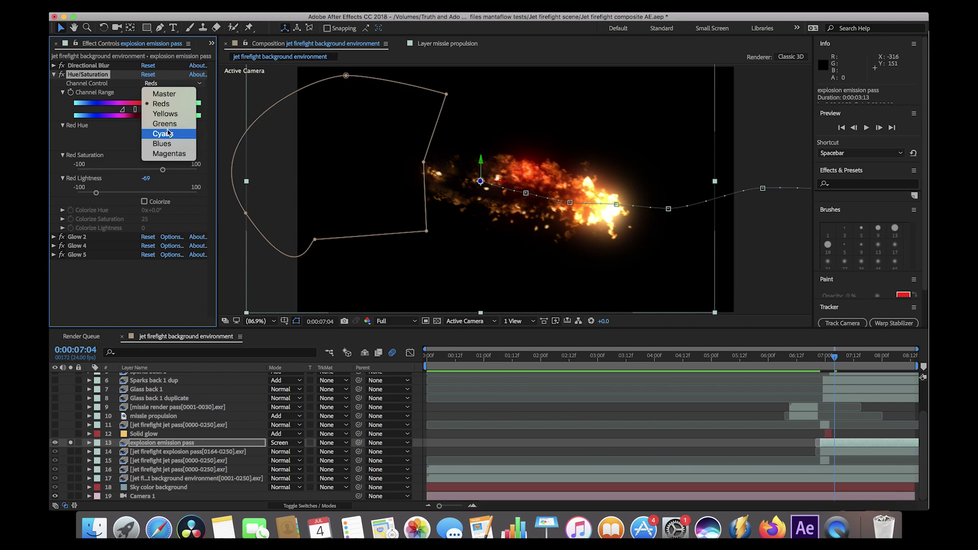
click(124, 92)
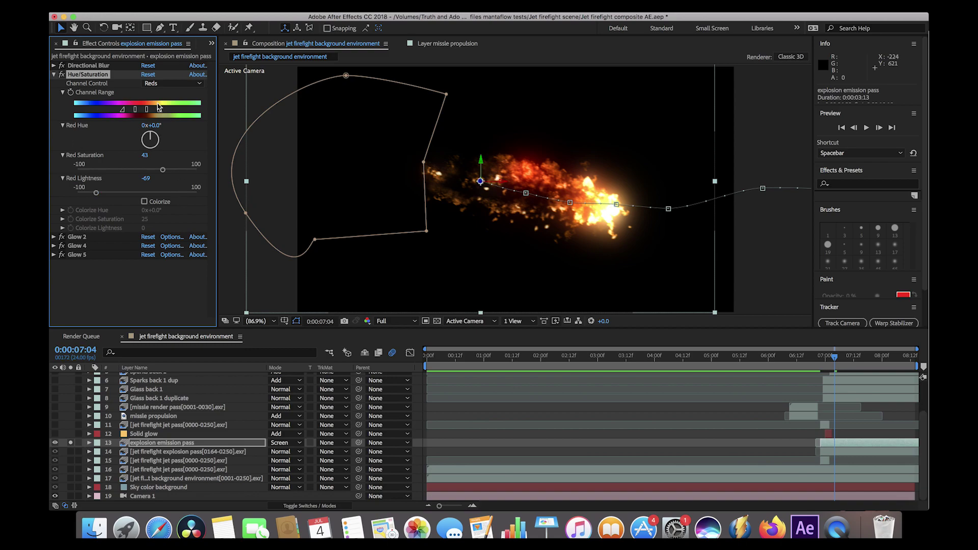
click(54, 77)
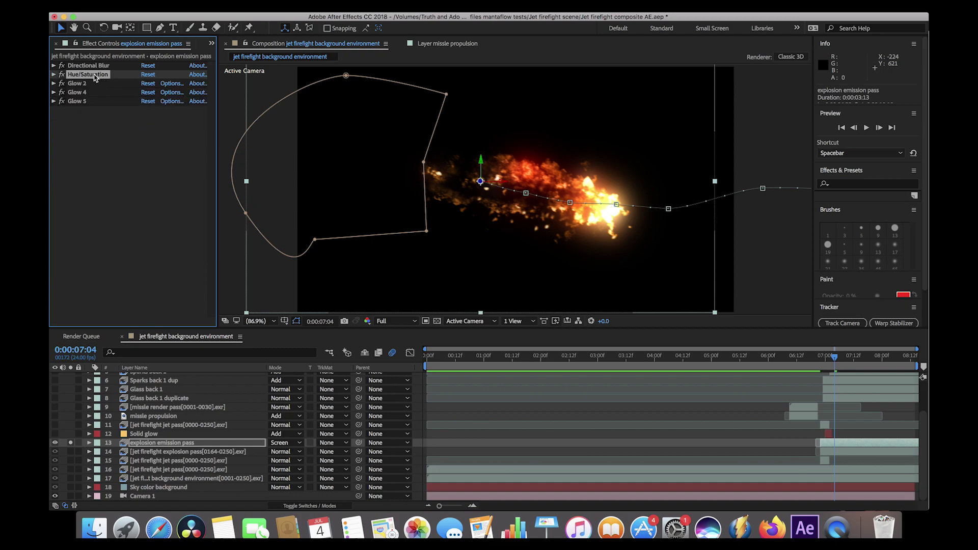
Turn off Glow 2, Glow 4 and Glow 5 on the emission pass and examine the Glow 2 settings
click(80, 85)
drag(62, 101, 62, 83)
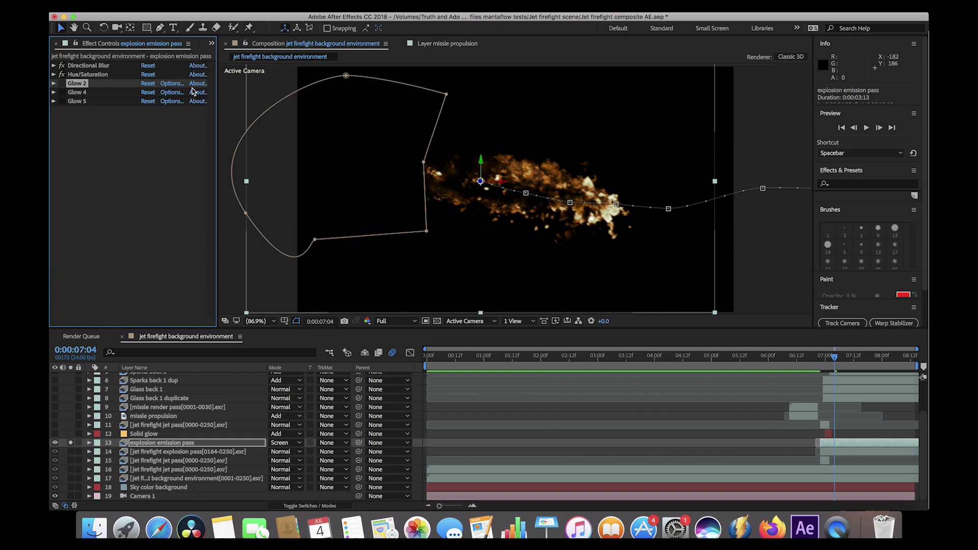
click(61, 84)
click(61, 84)
click(54, 83)
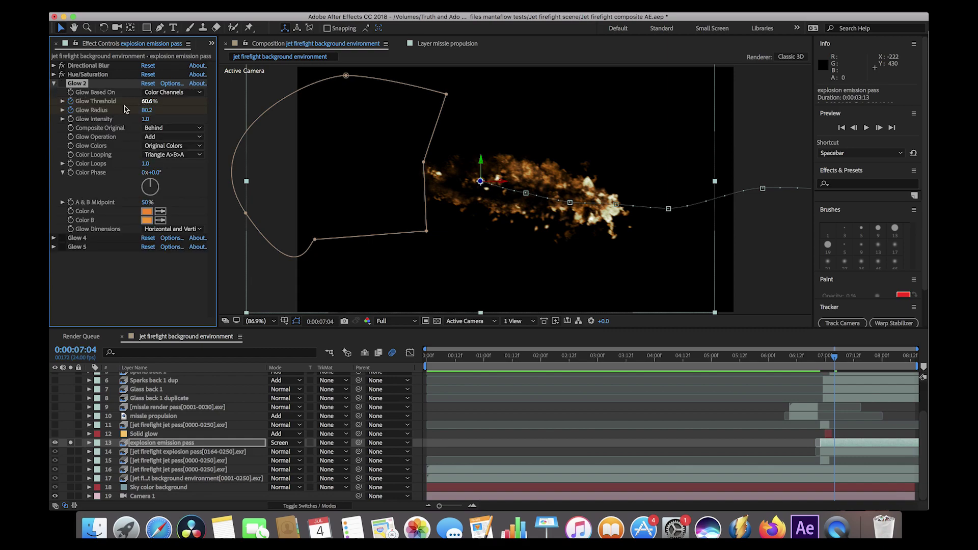
click(54, 83)
Turn Glow 2, Glow 4 and Glow 5 back on one after another and examine the Glow 4 settings
click(62, 83)
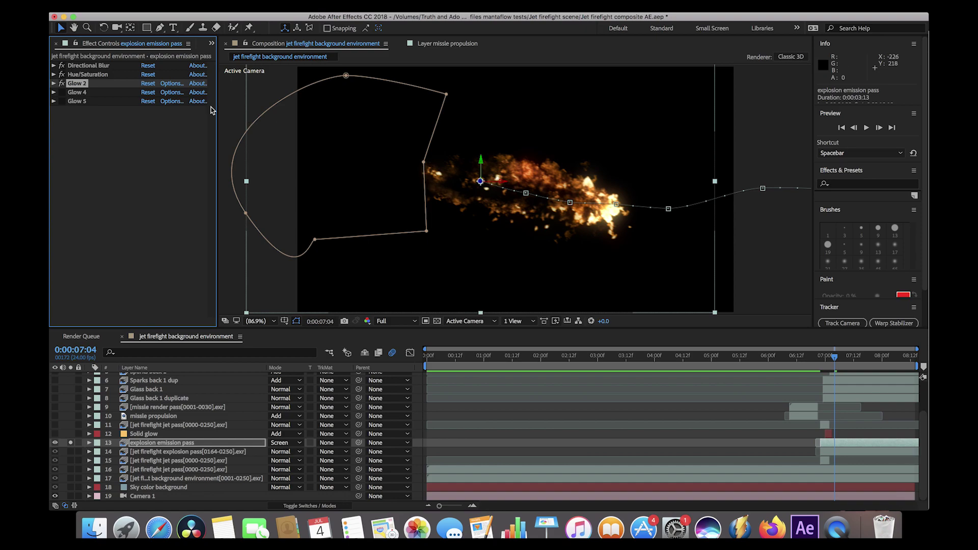
click(62, 92)
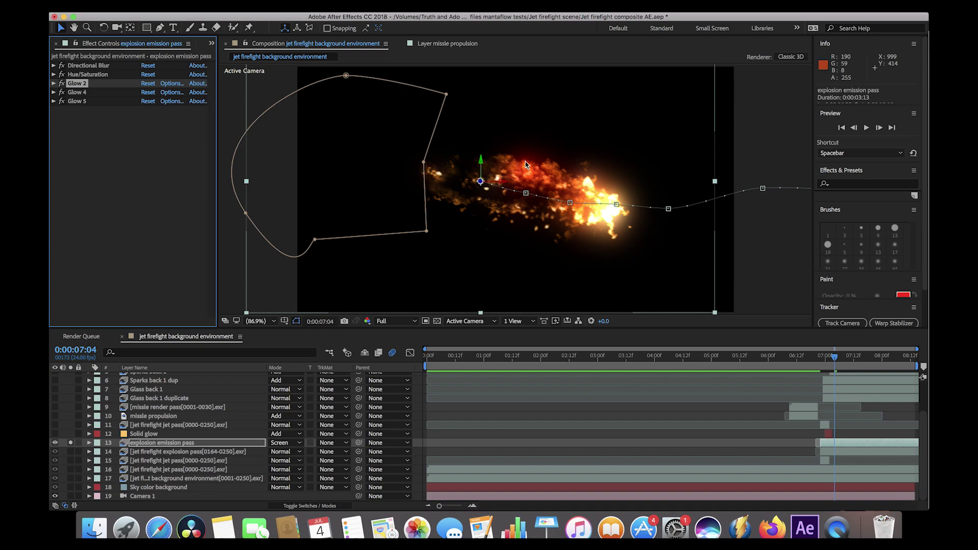
click(54, 100)
click(53, 101)
click(53, 93)
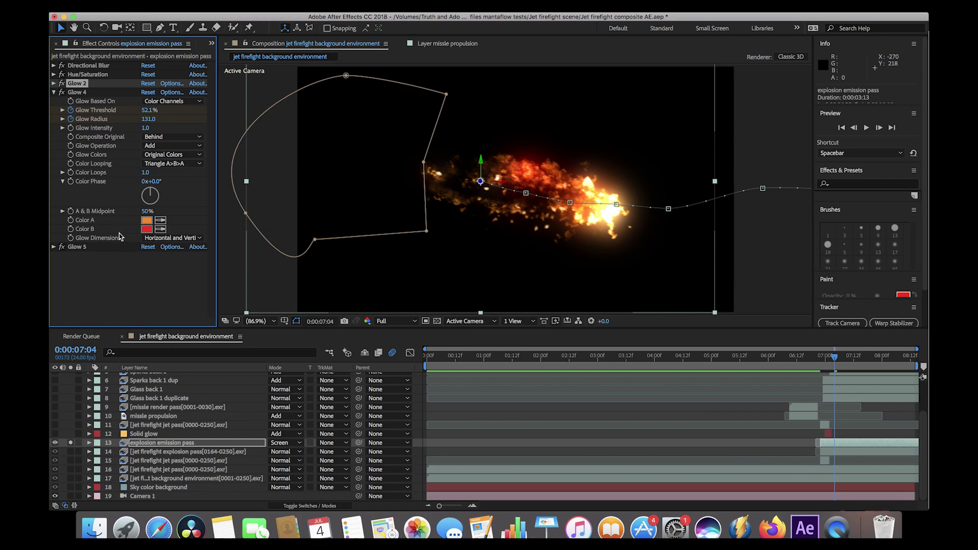
click(54, 93)
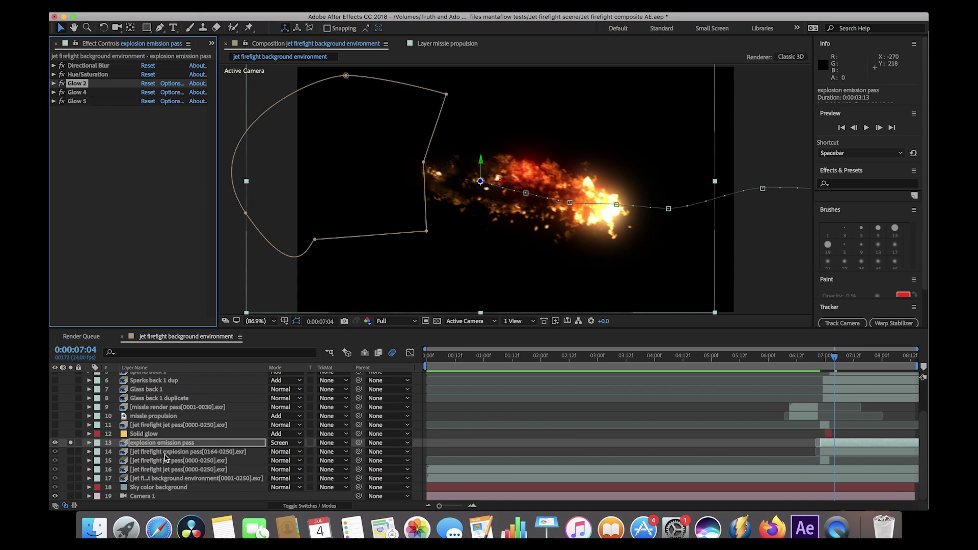
Unsolo the explosion emission pass and compare the full composite with that layer hidden and shown
click(70, 444)
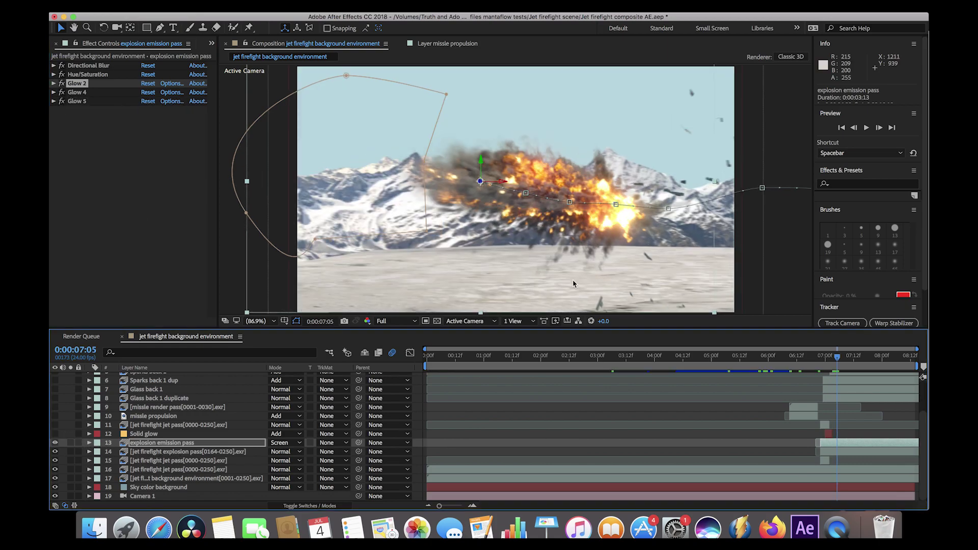
click(55, 443)
click(55, 443)
click(55, 443)
click(55, 443)
click(55, 443)
click(55, 443)
Select the Solid glow layer and make it visible
click(148, 434)
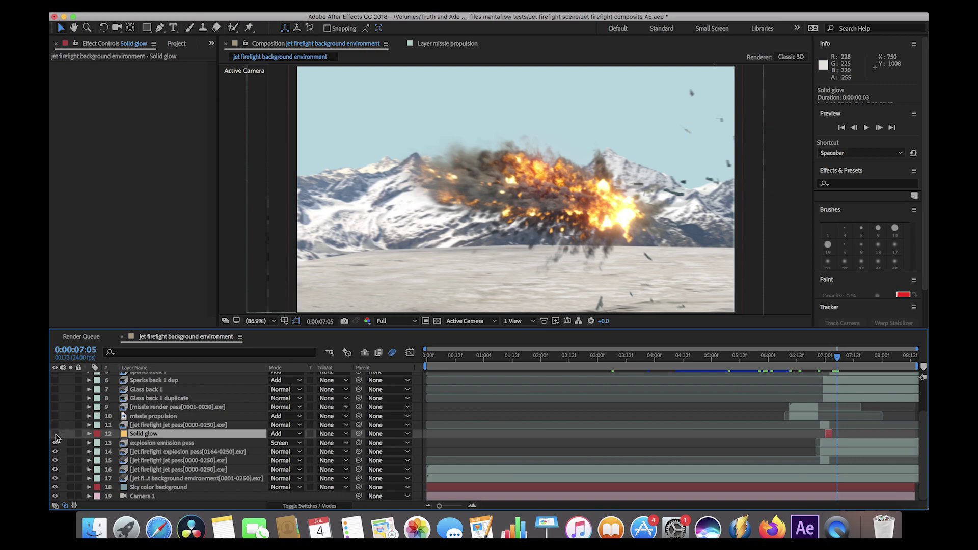
click(248, 6)
mouse_move(285, 18)
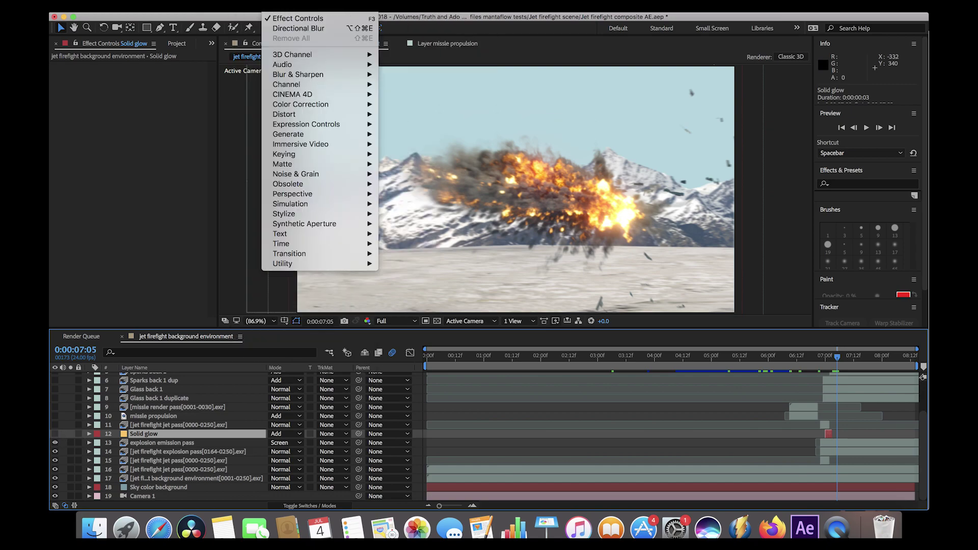
click(146, 259)
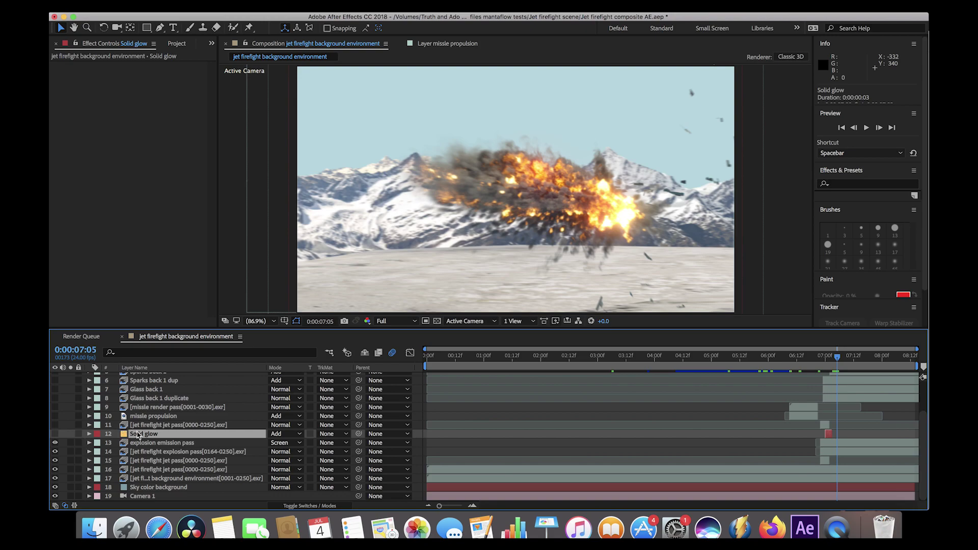
click(55, 433)
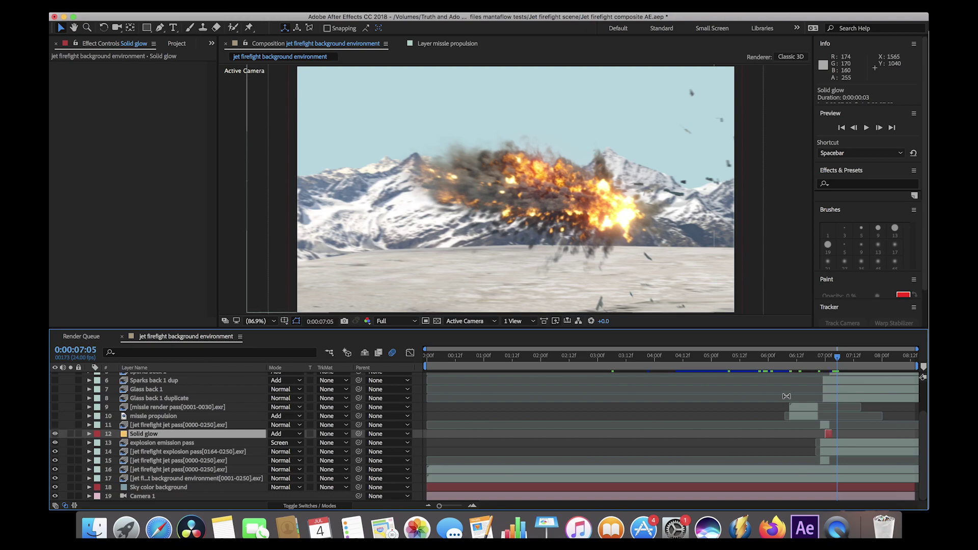
Hide the explosion emission pass and jet firefight explosion pass layers, and view the Solid glow layer at 0:00:07:02
click(830, 357)
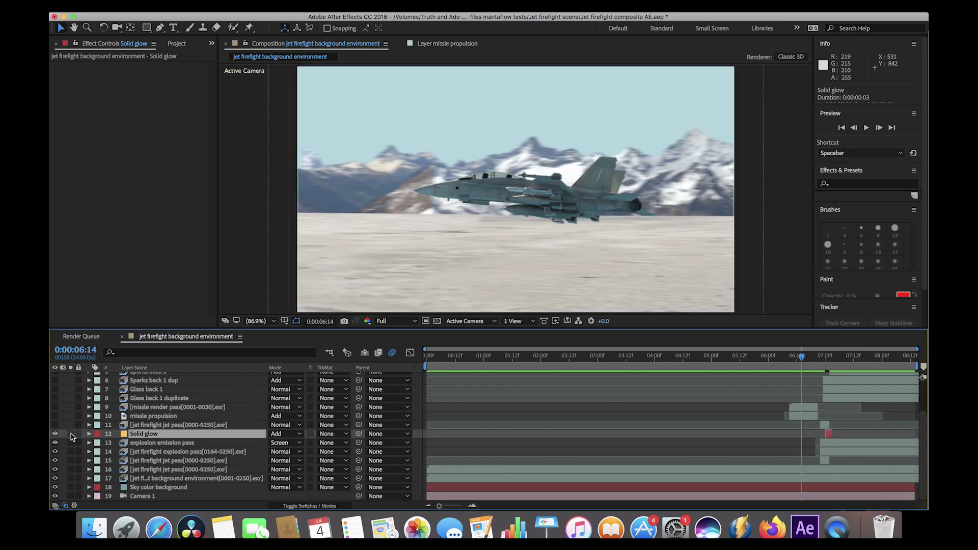
click(56, 447)
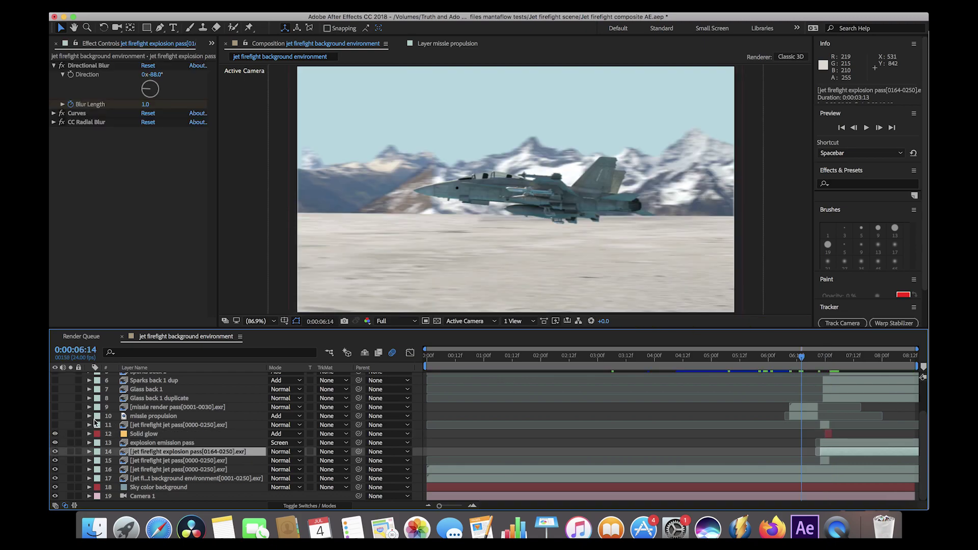
drag(53, 444, 54, 452)
click(147, 434)
drag(770, 370, 830, 367)
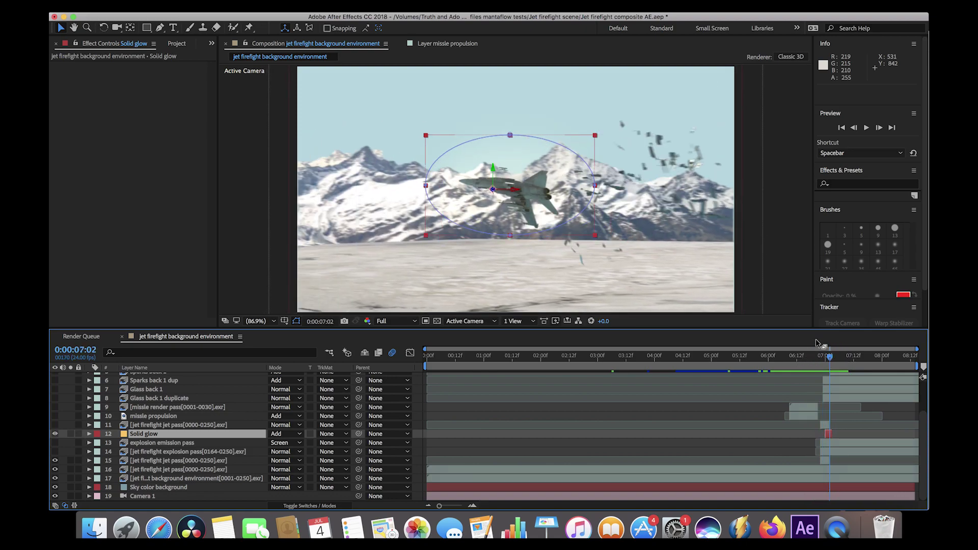
Compare the frame with the Solid glow layer off and on, and examine its mask and transform properties
click(55, 434)
click(55, 433)
click(89, 433)
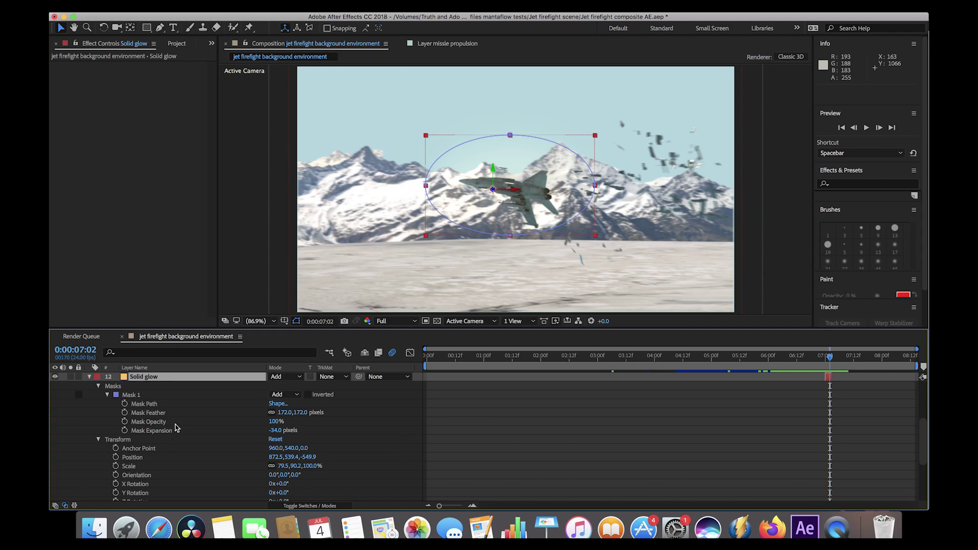
scroll(176, 428, down, 5)
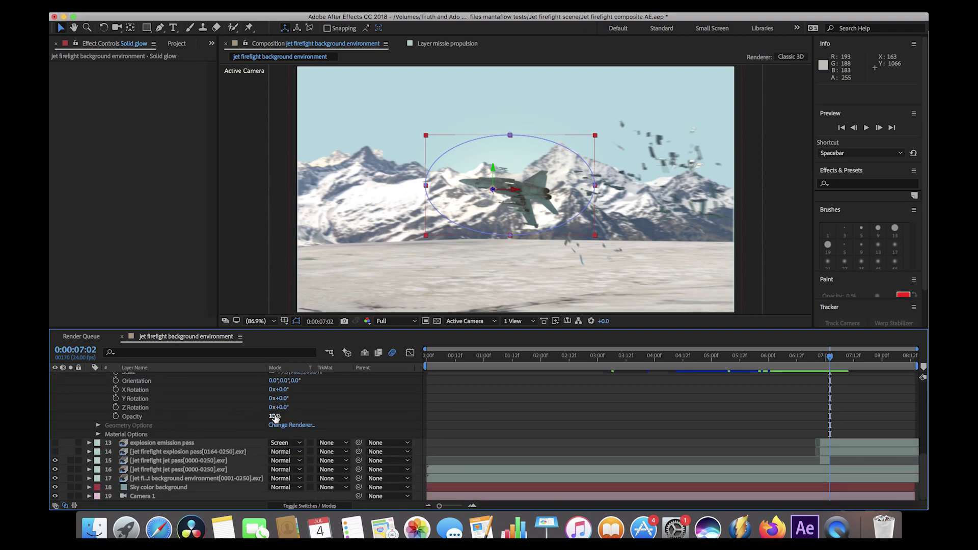
scroll(274, 418, up, 5)
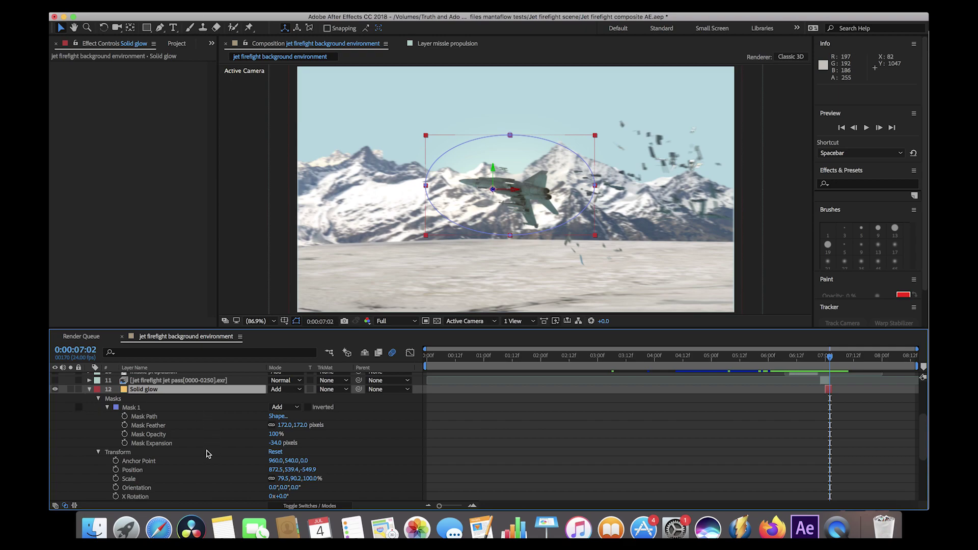
scroll(207, 454, down, 5)
Try the Solid glow layer at 100% opacity, undo the change and collapse the layer's properties
click(280, 417)
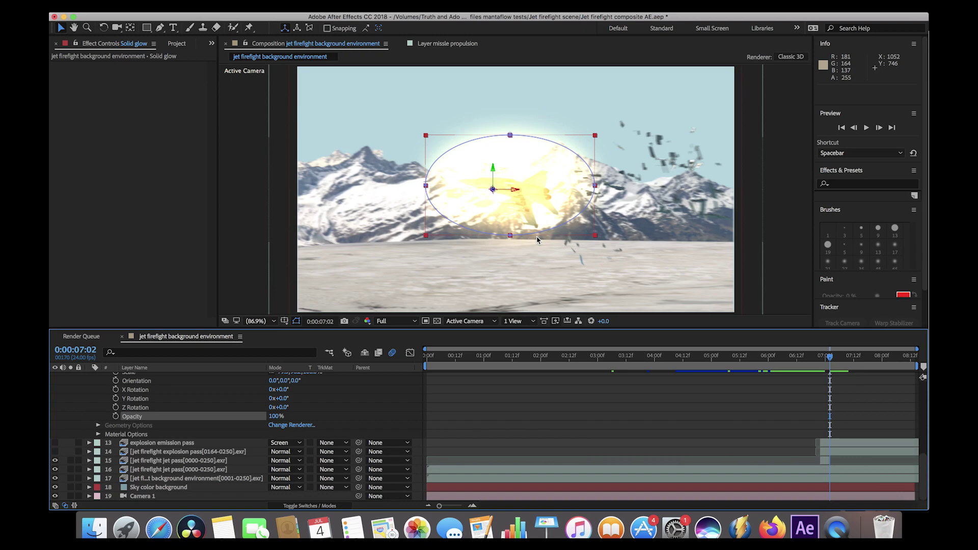
key(super+z)
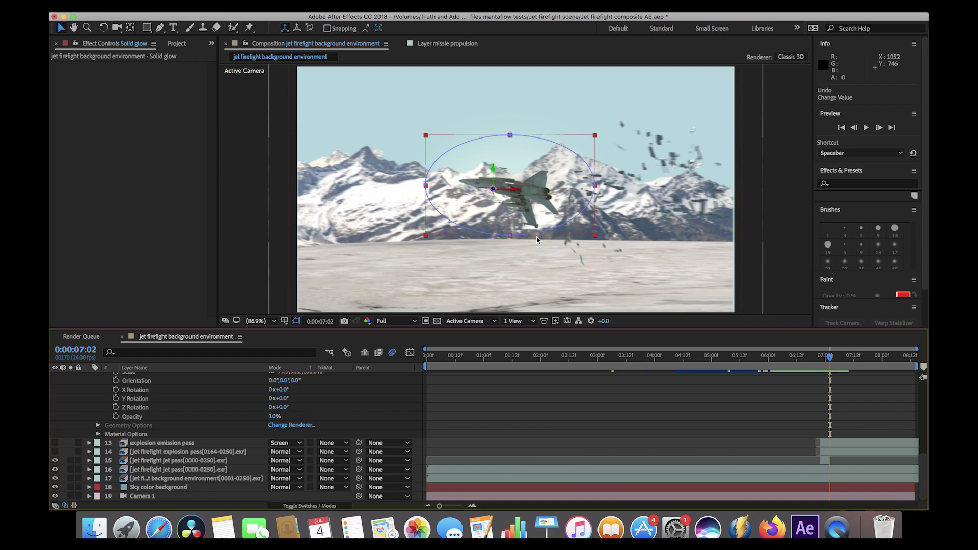
scroll(165, 434, up, 5)
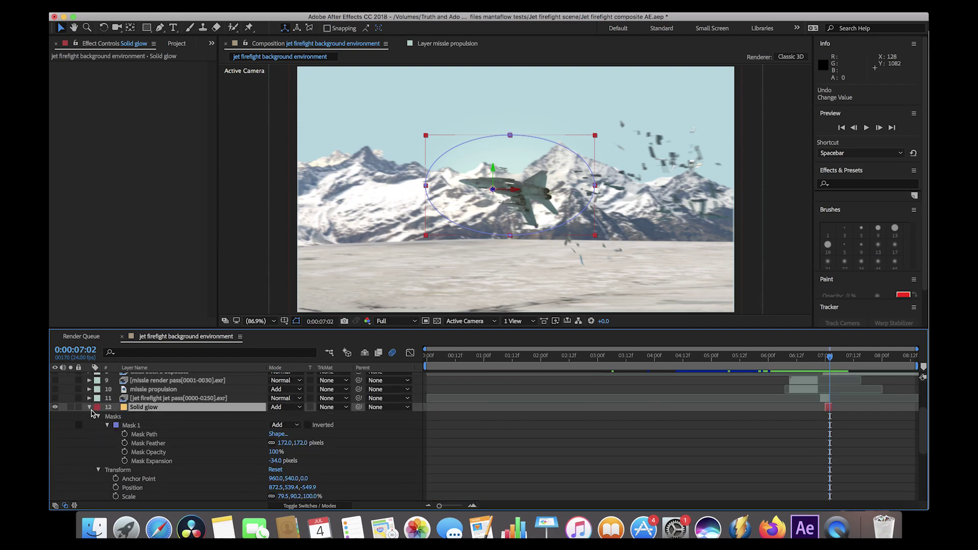
click(89, 408)
Show both explosion pass layers again, enable the jet pass layer directly above Solid glow, and step back to 0:00:06:23
click(55, 451)
click(178, 425)
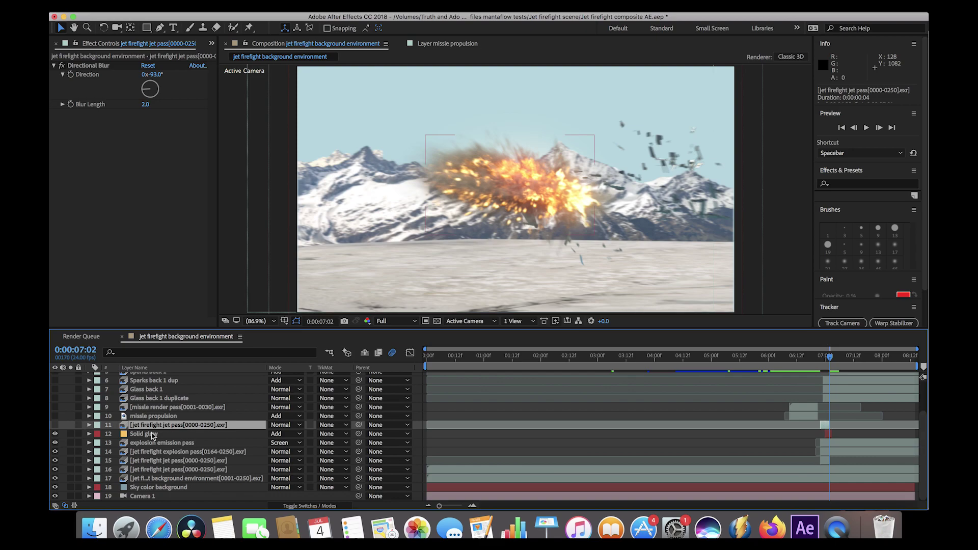
click(55, 425)
key(Page_Up)
key(Page_Up)
key(Page_Up)
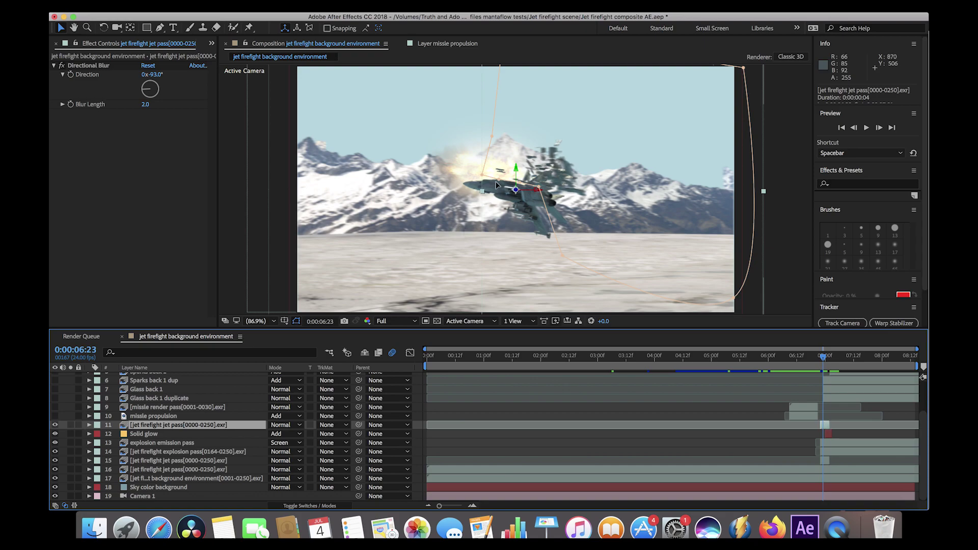
Compare the composite with the jet pass layer above Solid glow hidden and shown at 0:00:06:23 and 0:00:07:00
click(55, 426)
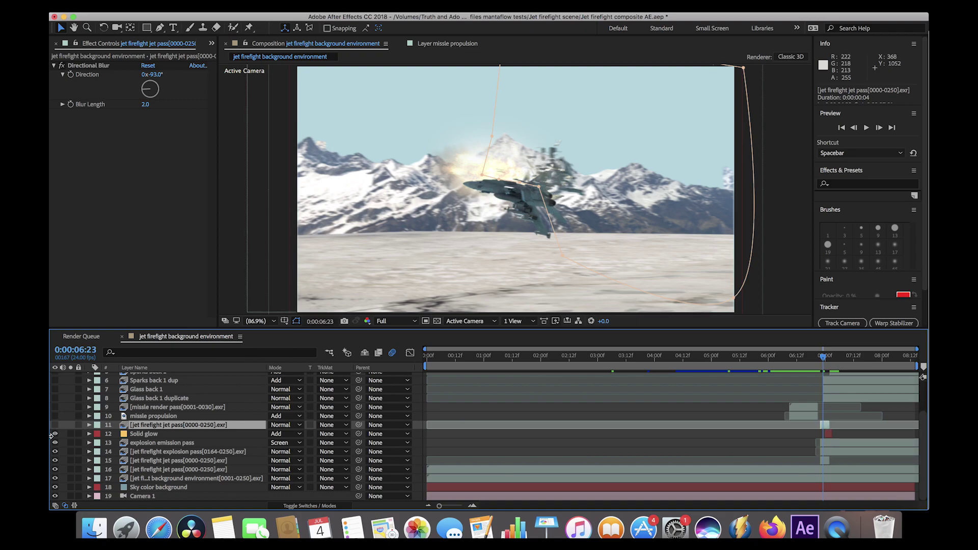
drag(54, 425, 54, 433)
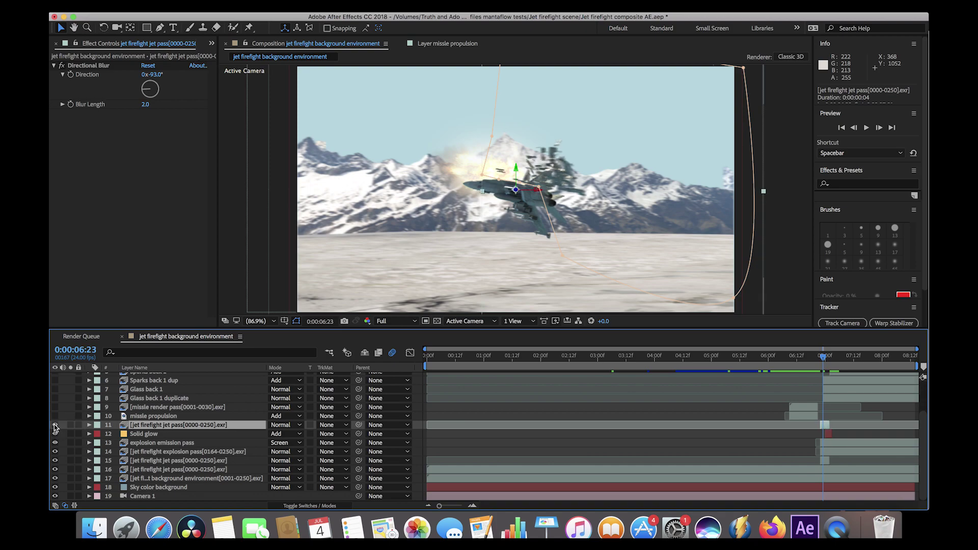
key(Page_Down)
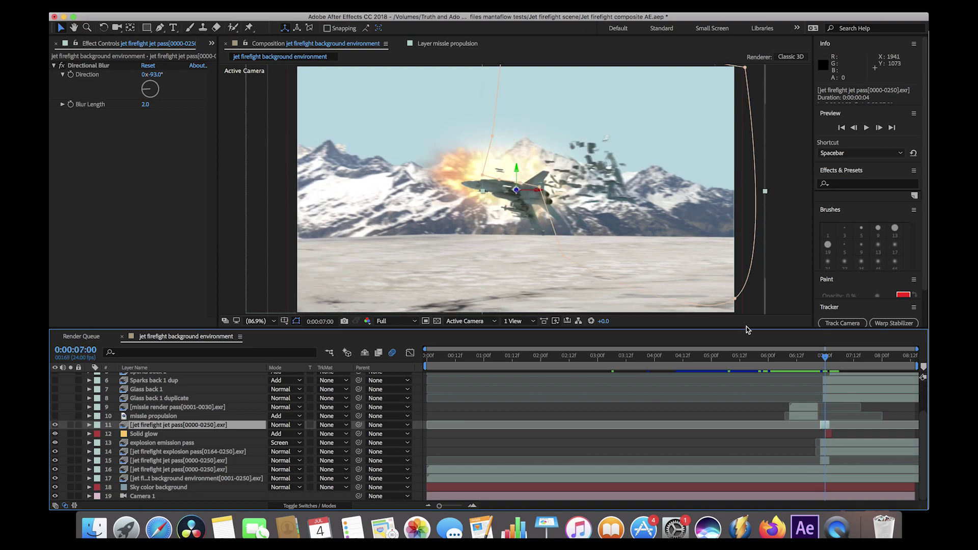
click(55, 426)
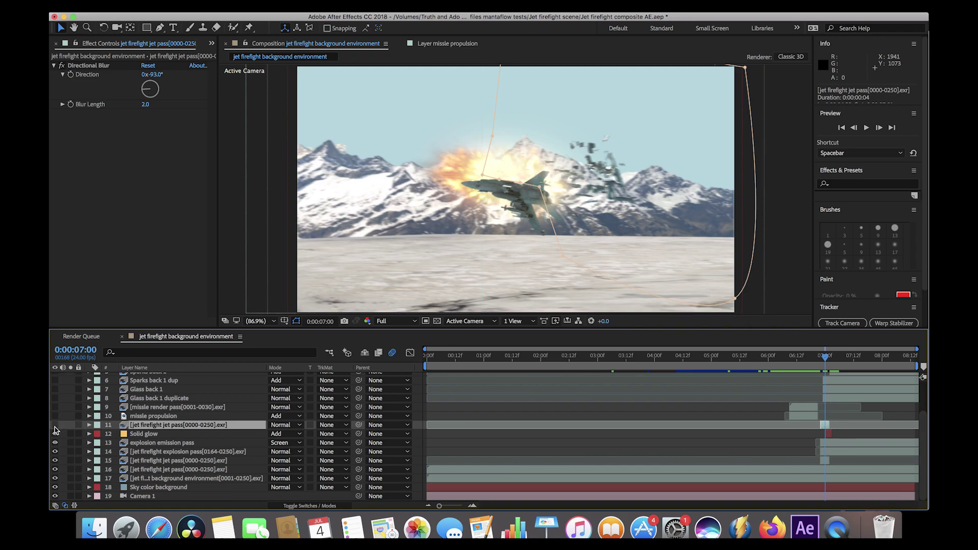
click(54, 426)
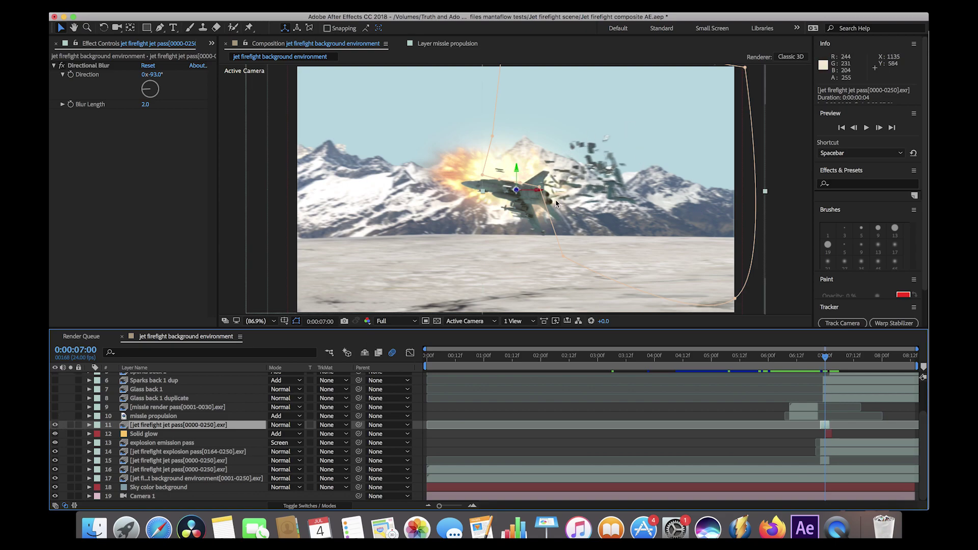
Review the Directional Blur on the jet pass layer above Solid glow, and show the missle render pass and missle propulsion layers at 0:00:06:18
click(94, 67)
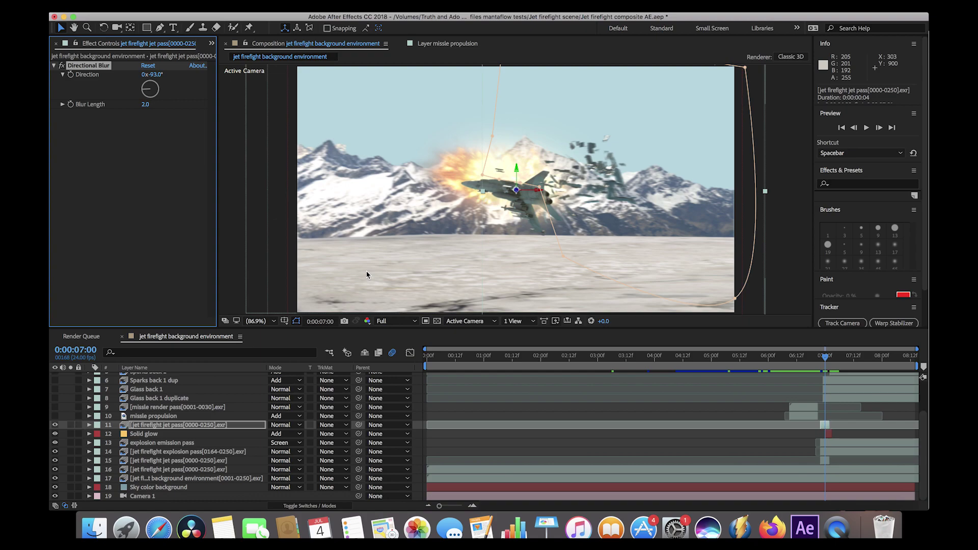
key(super+Up)
key(super+Up)
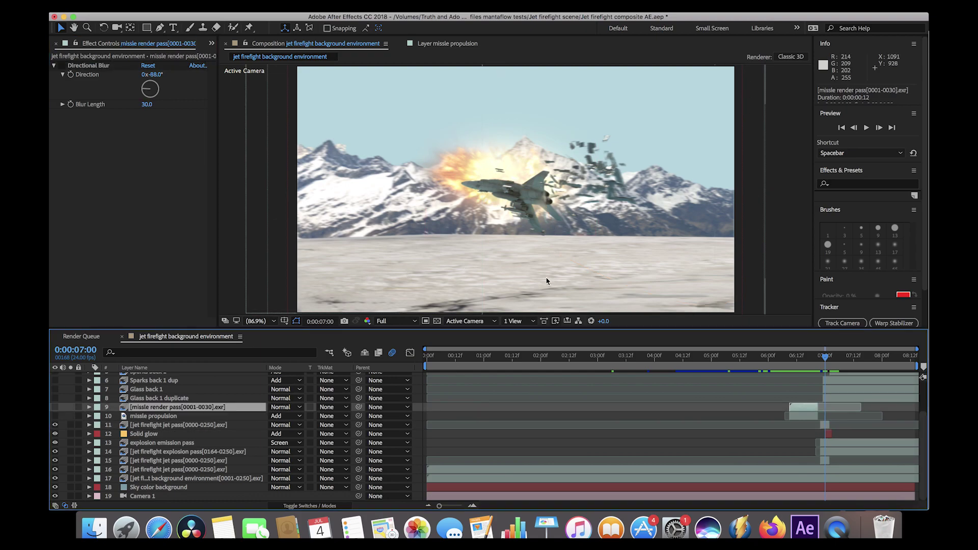
click(173, 416)
shift+click(176, 407)
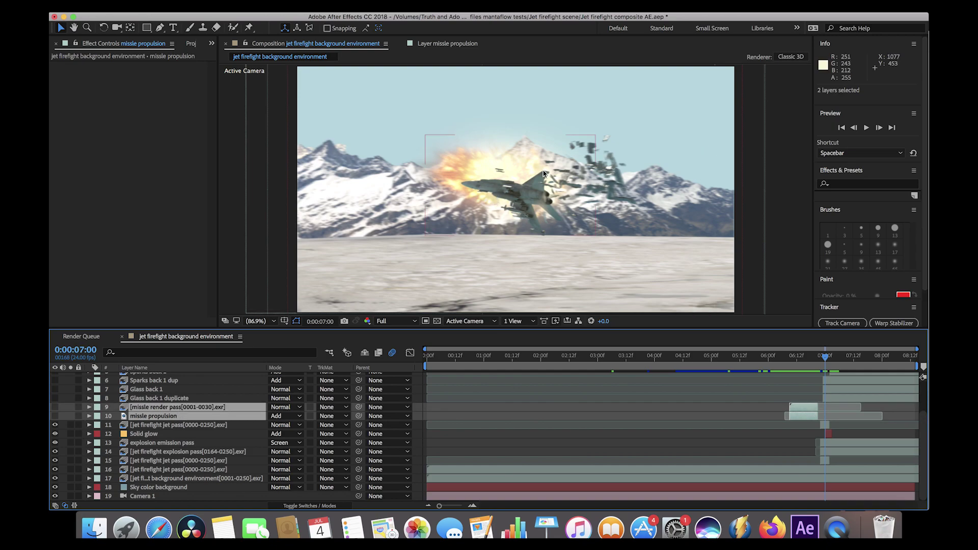
click(811, 363)
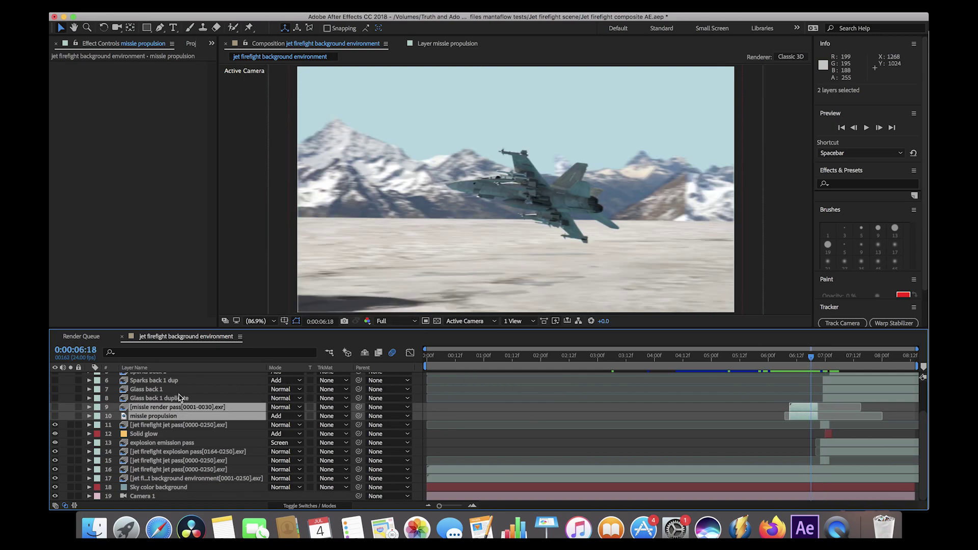
drag(55, 407, 55, 417)
Solo the missle render pass and missle propulsion layers and scrub through their flight up to about 0:00:06:16
click(779, 143)
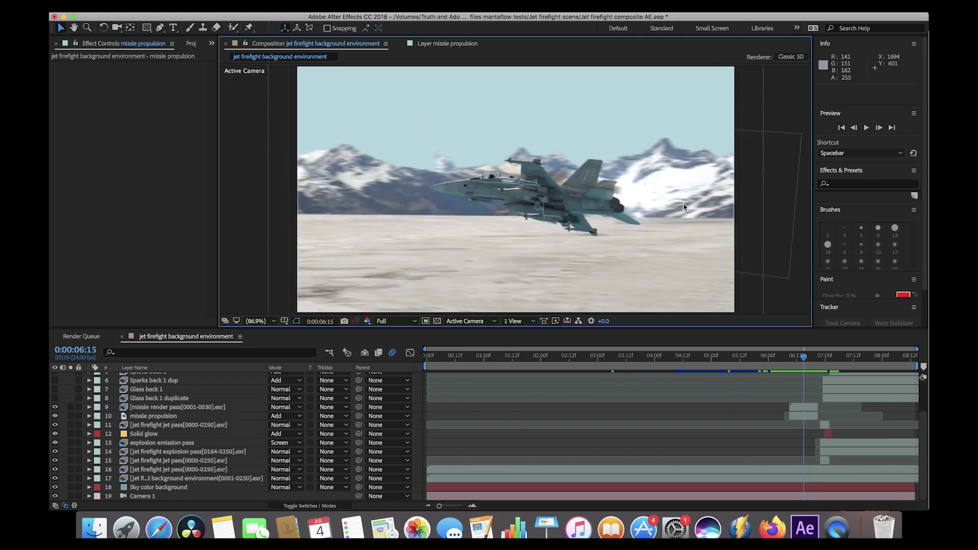
click(685, 208)
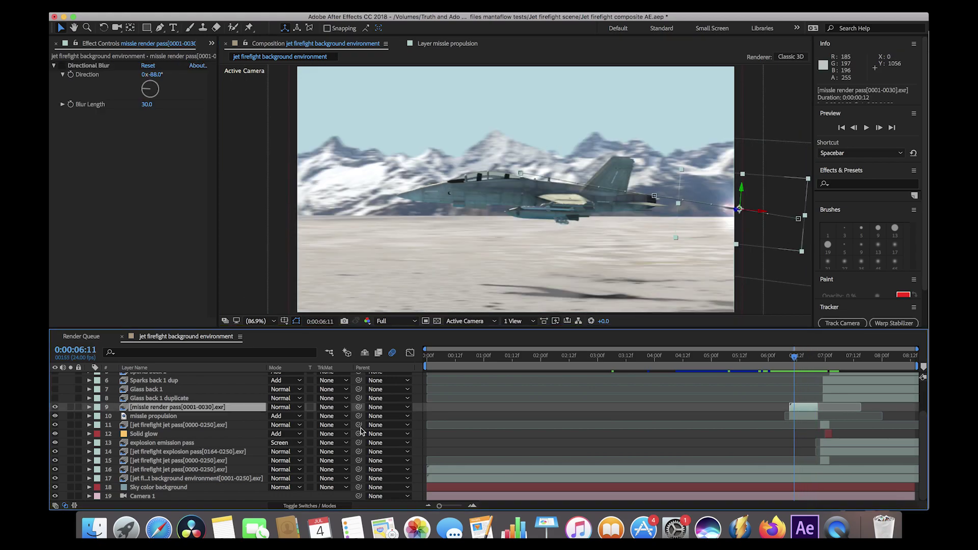
click(70, 407)
click(70, 415)
key(space)
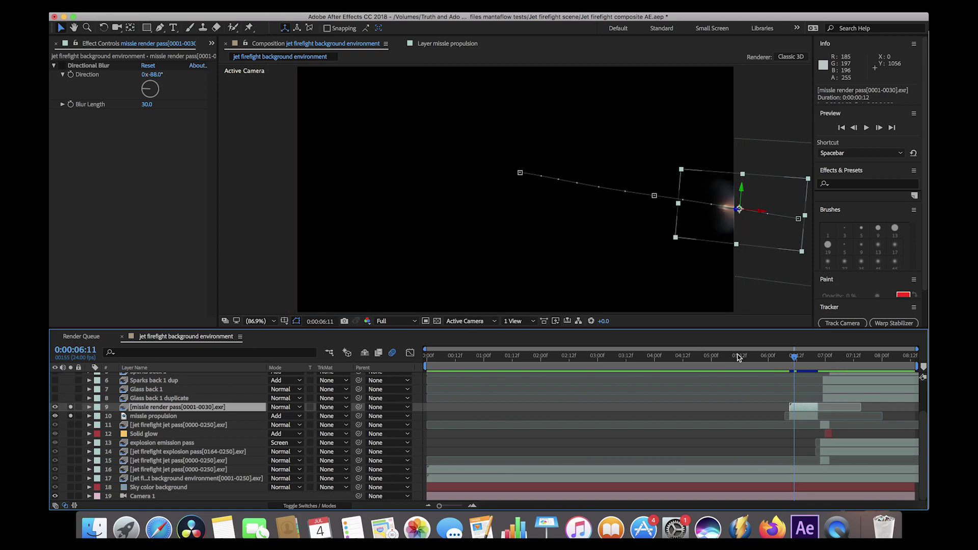
drag(778, 366, 809, 361)
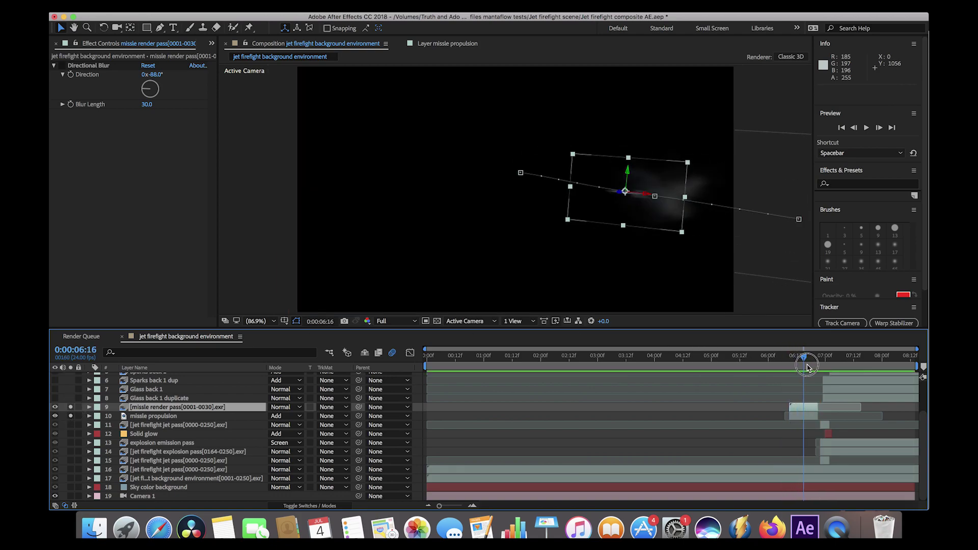
Open the missle render pass layer in its own viewer, examine its switches and Directional Blur, and scrub from 0:00:06:12 to 0:00:06:16
double_click(148, 408)
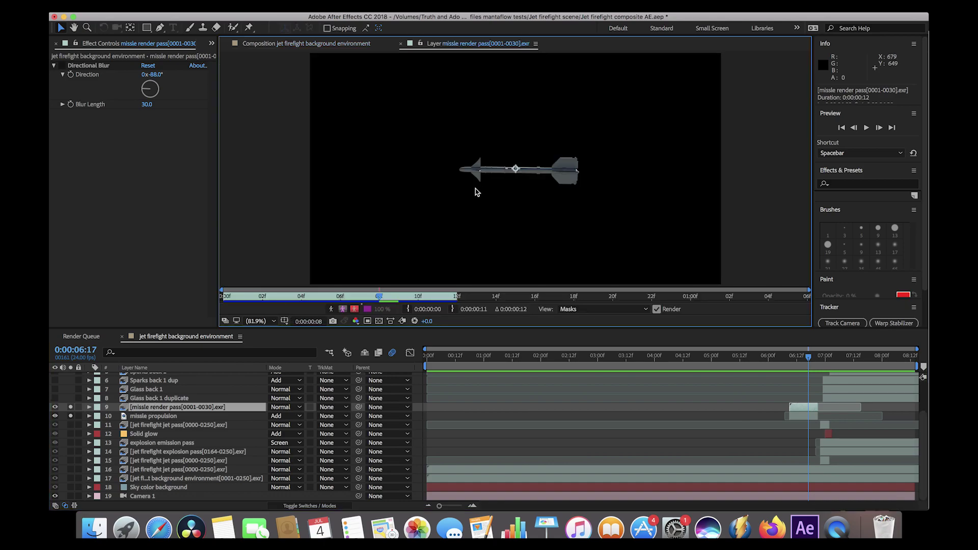
click(302, 506)
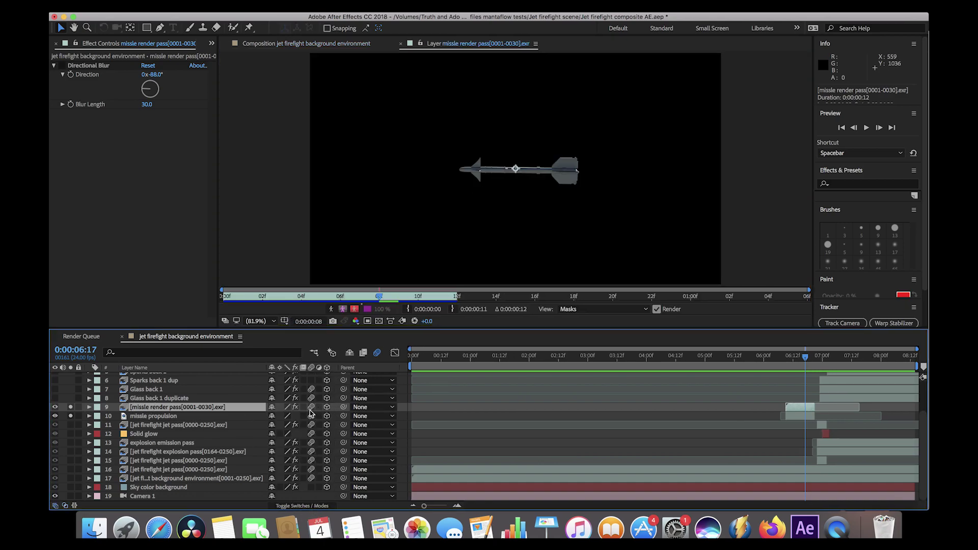
click(87, 67)
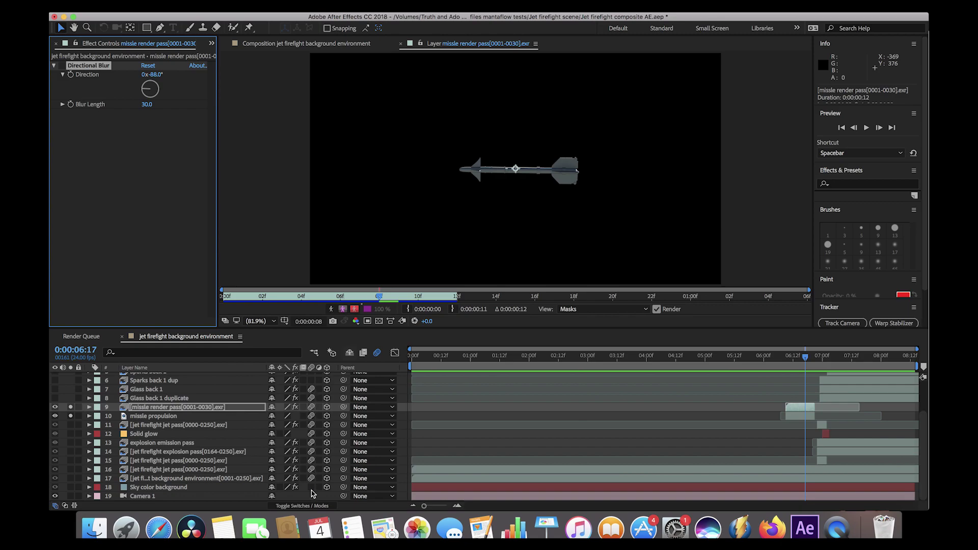
key(F4)
click(798, 359)
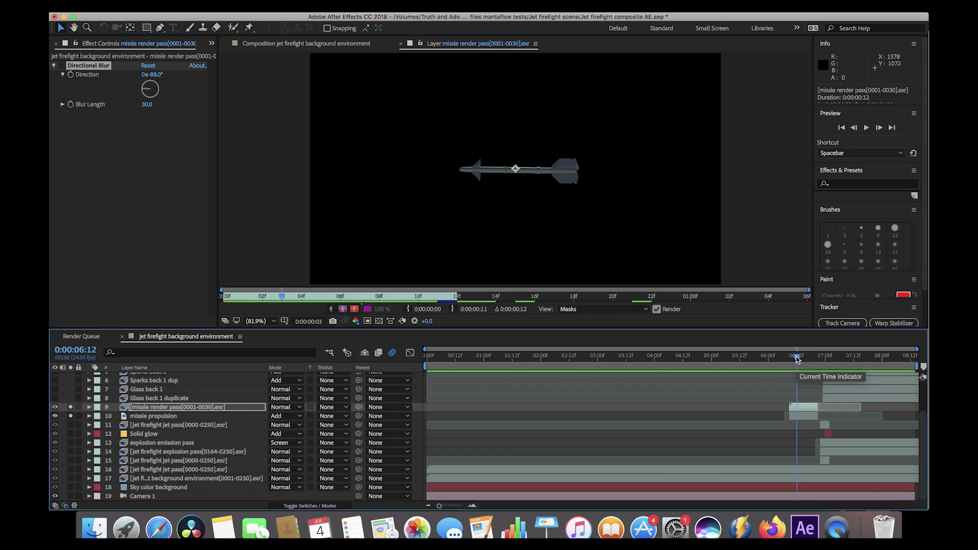
mouse_move(798, 360)
mouse_down()
mouse_move(789, 357)
mouse_move(808, 360)
mouse_move(786, 368)
mouse_move(821, 362)
mouse_move(805, 373)
mouse_up()
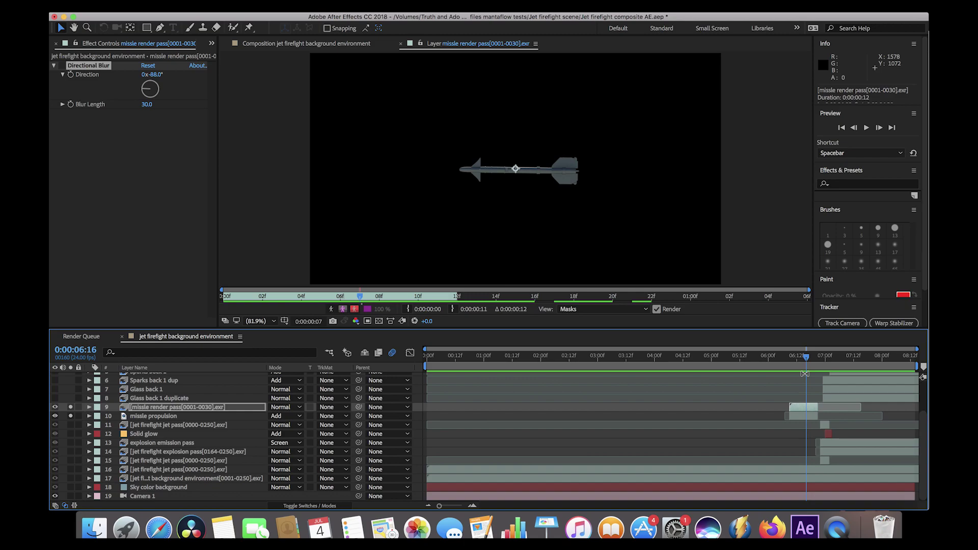
click(805, 374)
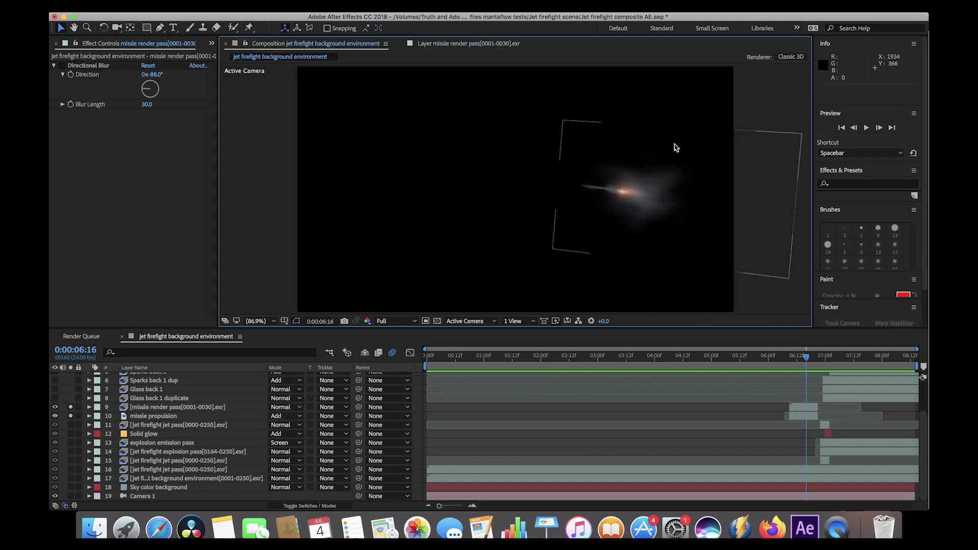
Compare the motion paths of the missle propulsion and missle render pass layers while scrubbing the soloed pair to 0:00:06:19
click(624, 192)
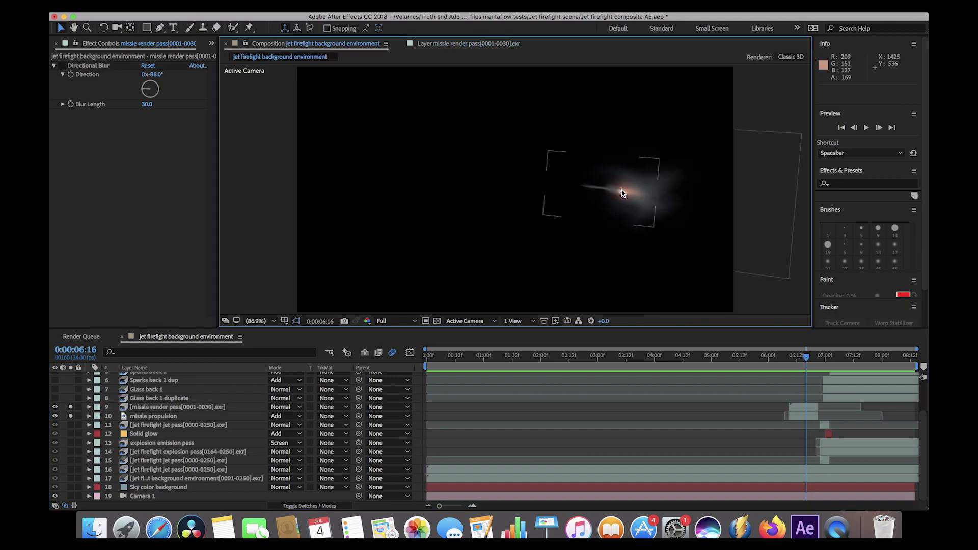
click(150, 417)
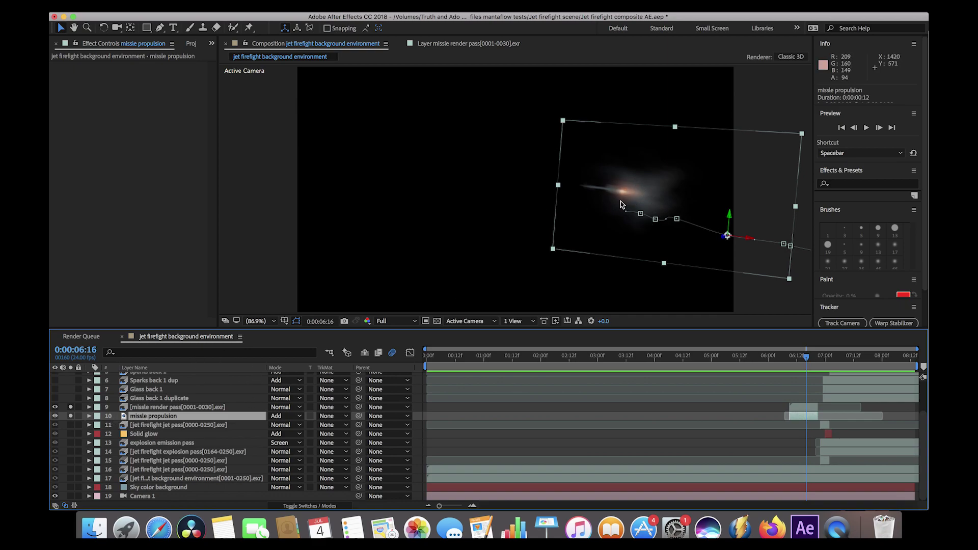
click(781, 366)
drag(782, 367, 814, 375)
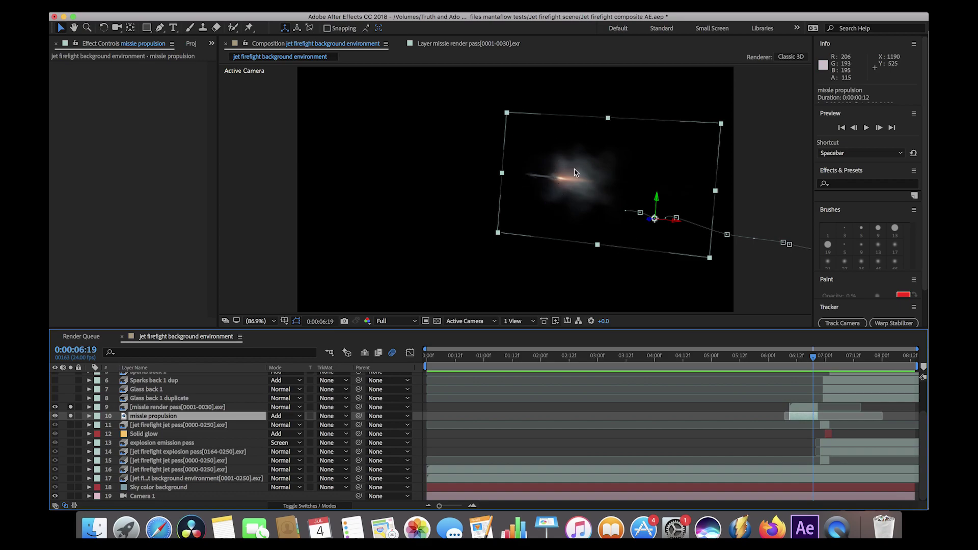
click(600, 193)
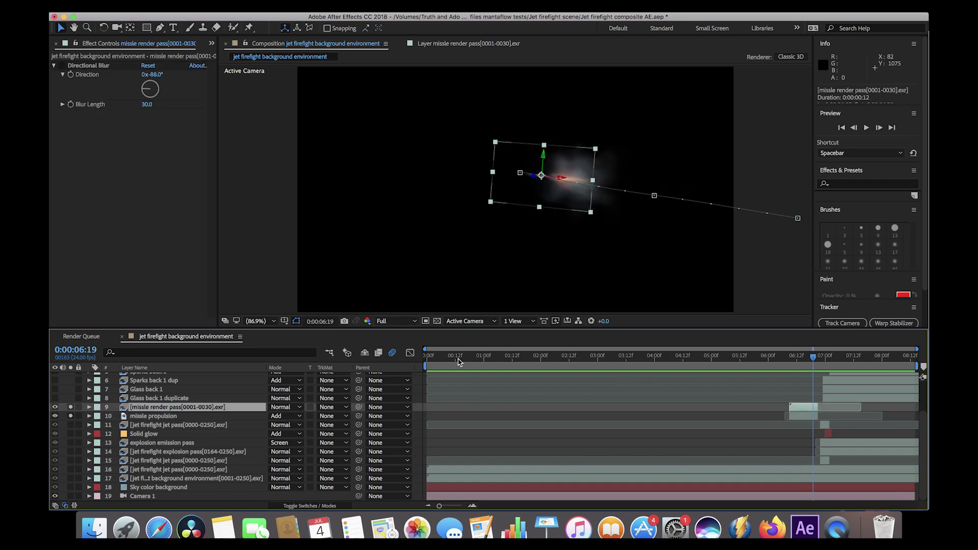
click(145, 418)
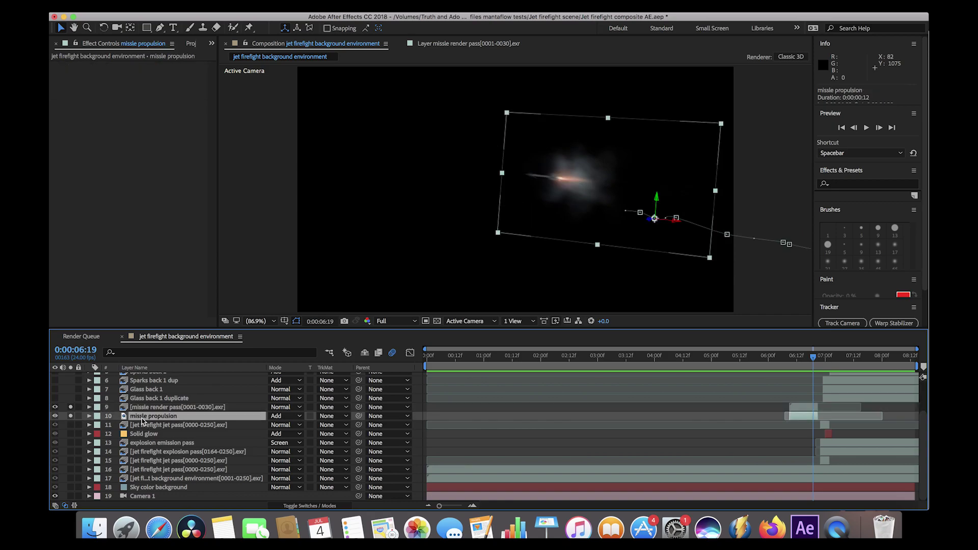
Isolate the missle propulsion layer by unsoloing the missle render pass, and scrub through its animation
click(71, 408)
click(779, 366)
drag(779, 365, 817, 379)
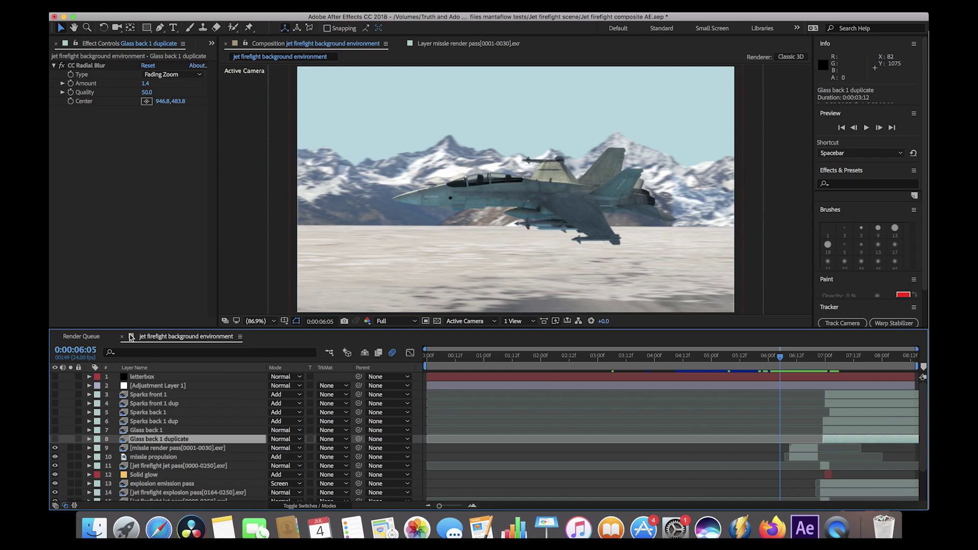
Show all layers from Sparks front 1 down to Glass back 1 duplicate and view the composite at 0:00:07:04
click(145, 394)
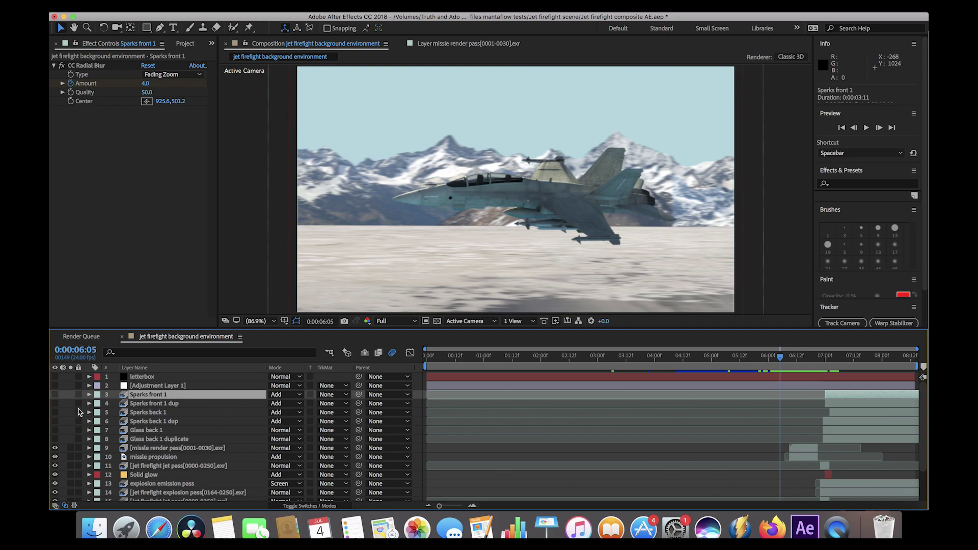
drag(55, 395, 55, 440)
click(835, 368)
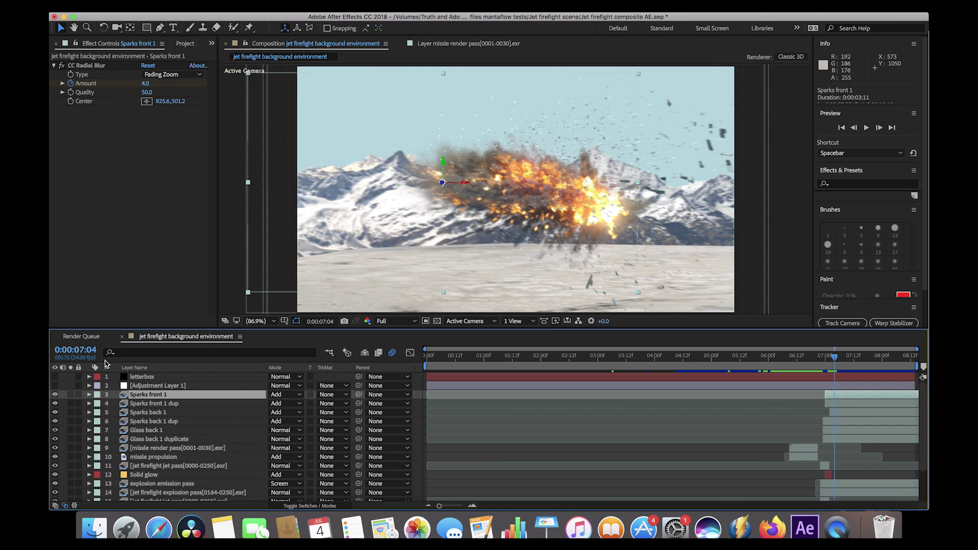
Solo the six sparks and glass layers, scrub their animation from 0:00:06:02 to 0:00:07:01, and remove the solo
drag(71, 395, 70, 440)
click(774, 368)
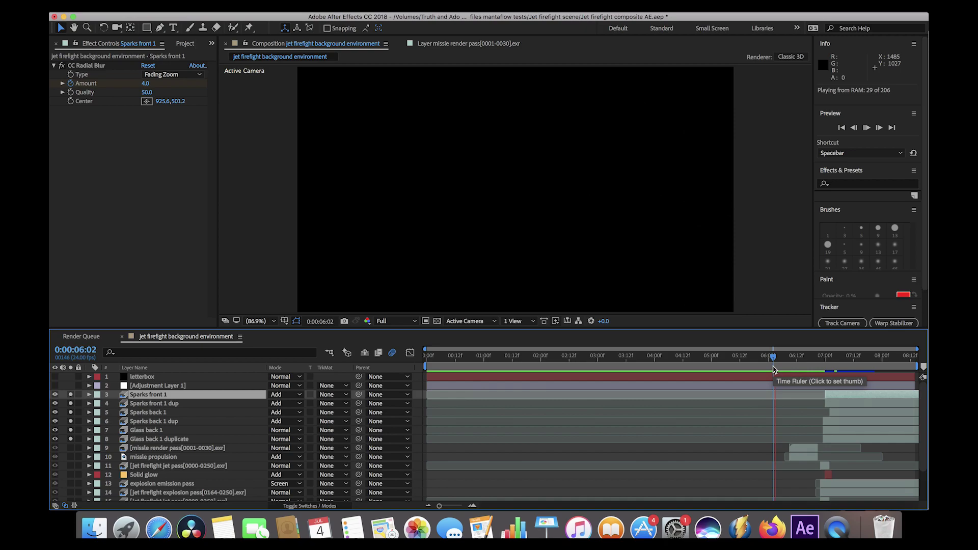
drag(773, 367, 828, 368)
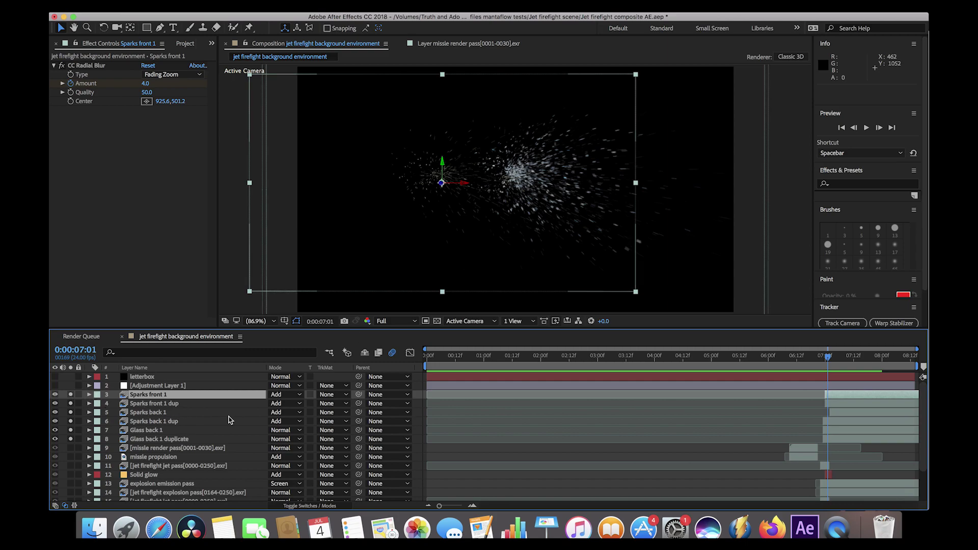
drag(71, 395, 70, 439)
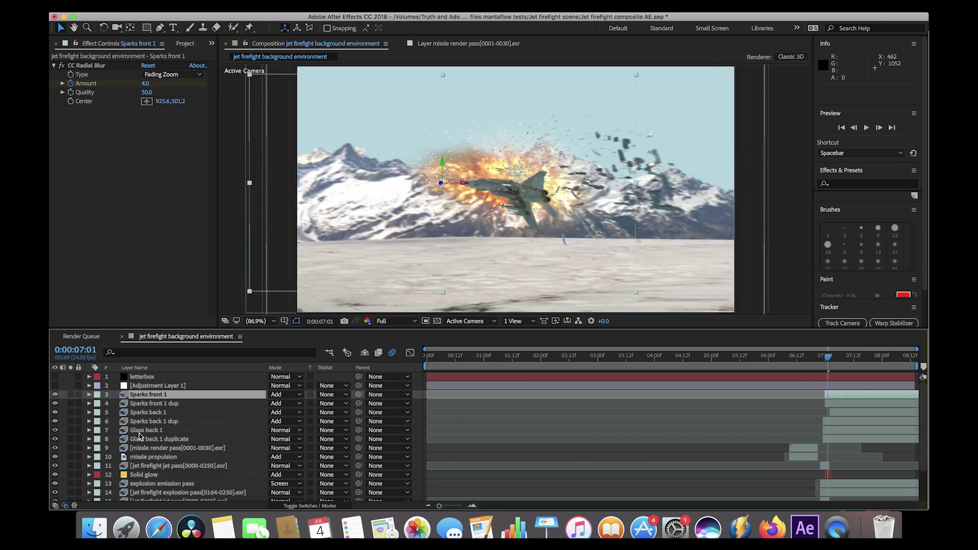
Leave only Glass back 1 duplicate visible among the sparks and glass layers, advance to 0:00:07:03, and examine its CC Radial Blur
click(151, 449)
click(163, 439)
key(Page_Down)
key(Page_Down)
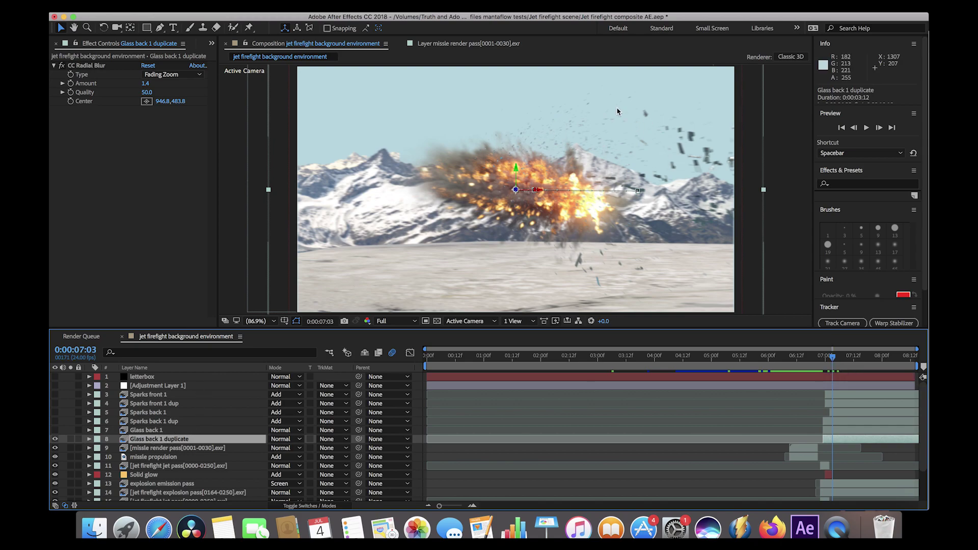
click(89, 68)
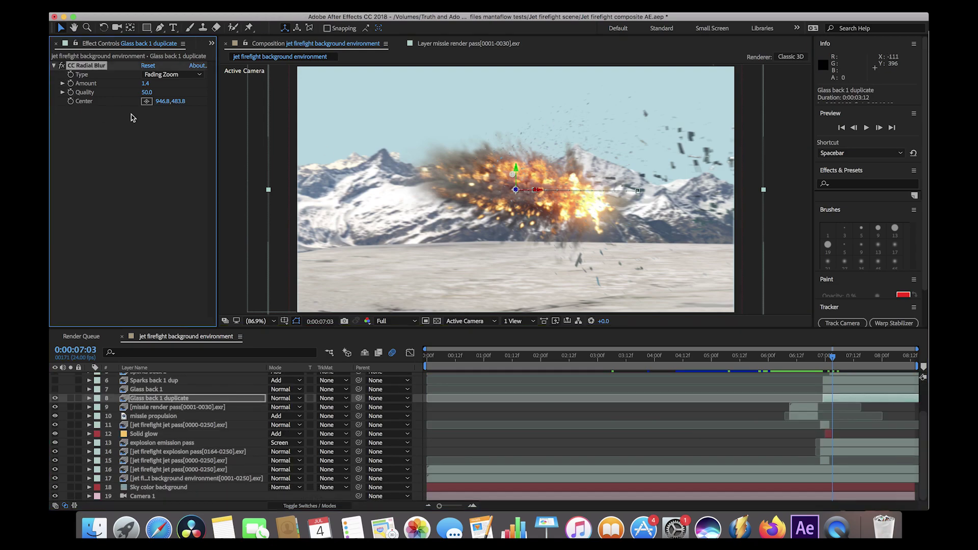
click(176, 402)
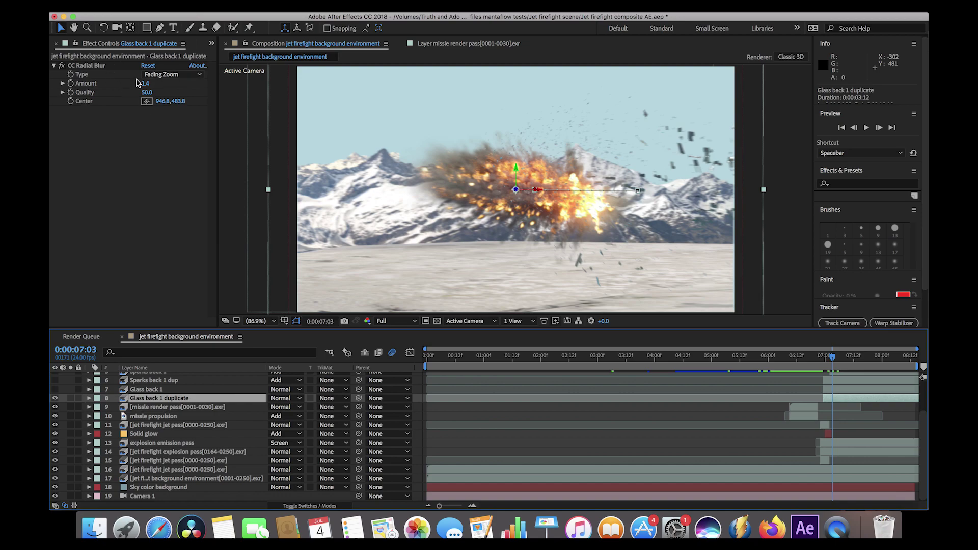
Show the Glass back 1 layer and examine its contribution to the explosion at 0:00:07:03
scroll(152, 419, up, 2)
click(150, 408)
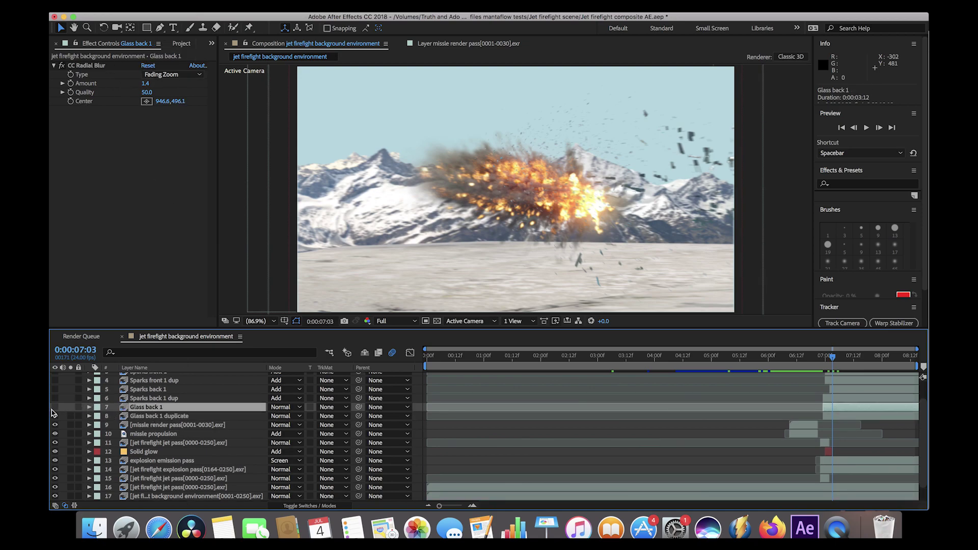
drag(55, 407, 55, 416)
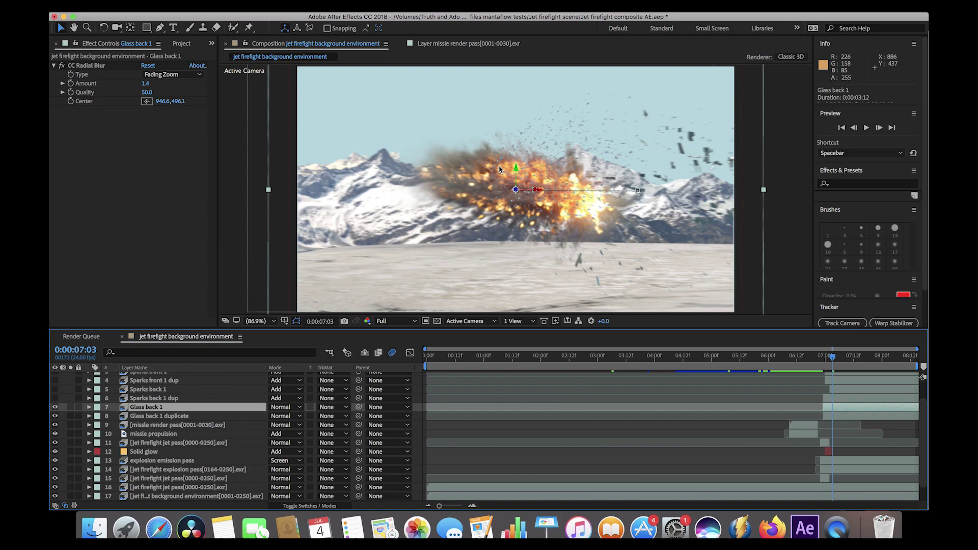
Show the Sparks back 1 dup layer and examine its Centered Zoom CC Radial Blur effect
scroll(138, 430, up, 1)
click(139, 417)
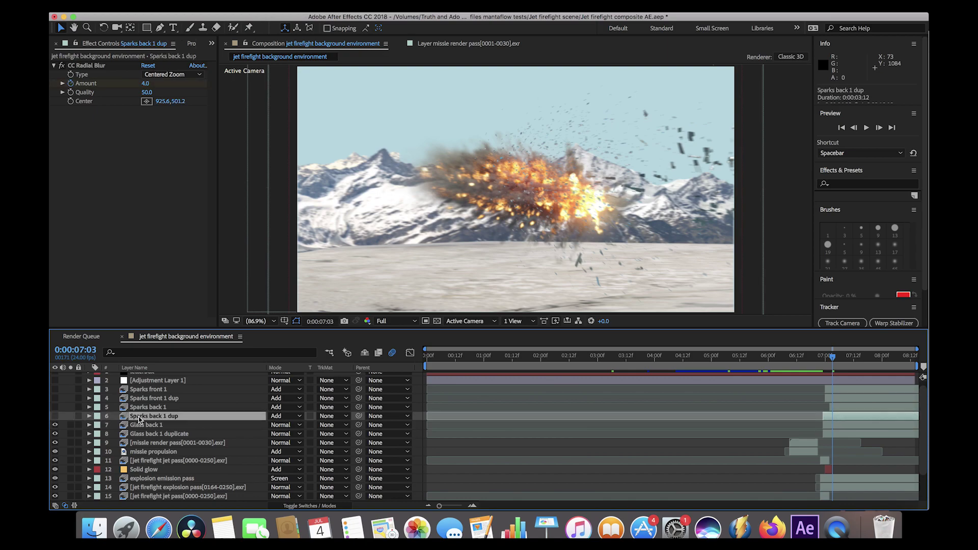
click(56, 417)
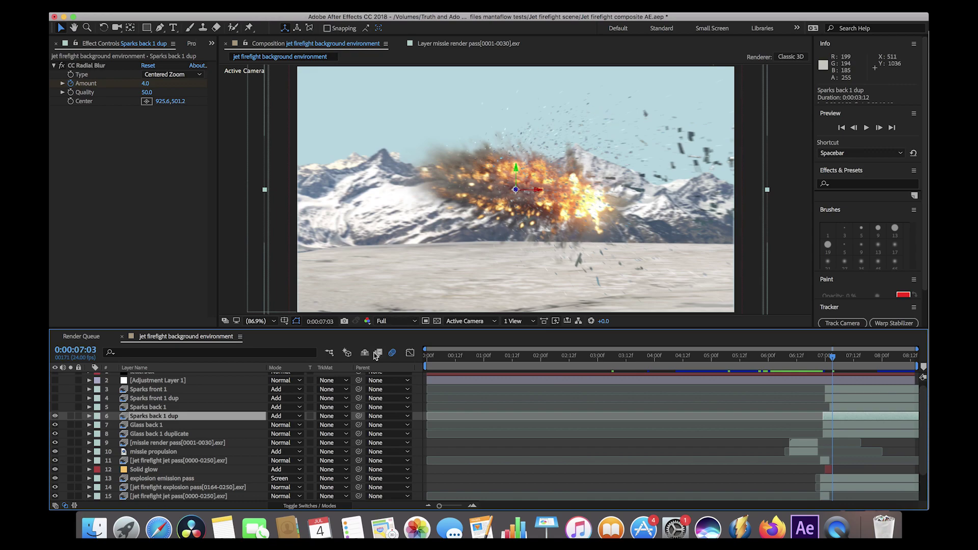
click(86, 65)
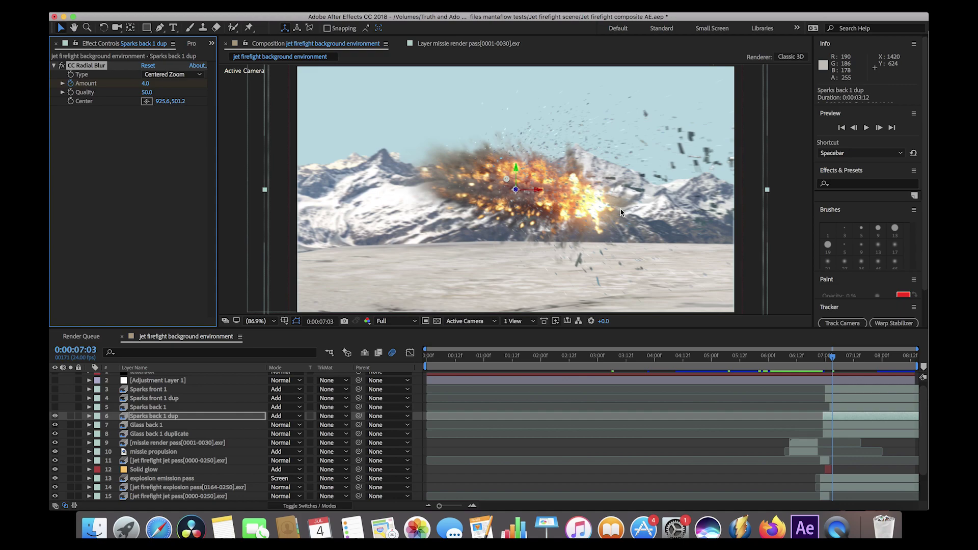
Show the Sparks back 1 layer and examine its Fading Zoom CC Radial Blur effect at 0:00:07:03
scroll(621, 213, up, 1)
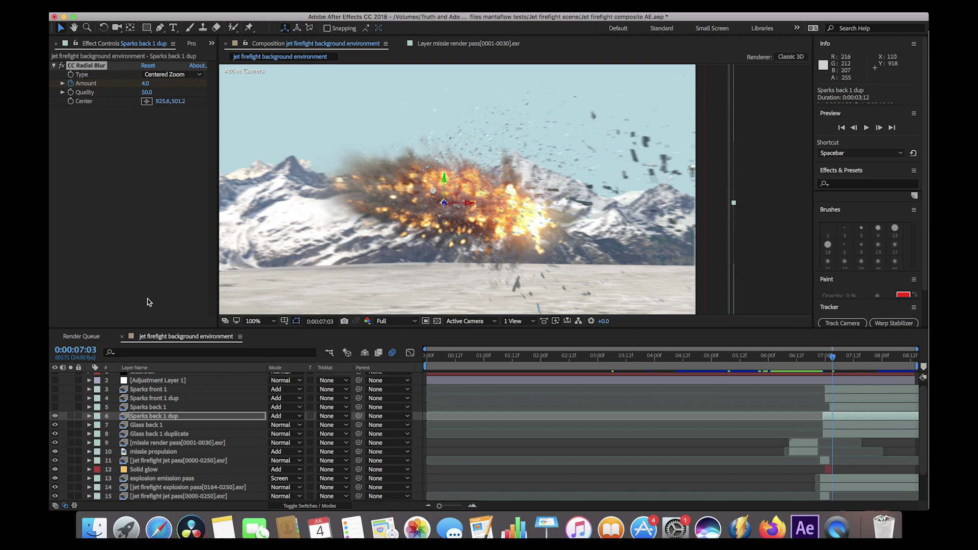
click(195, 408)
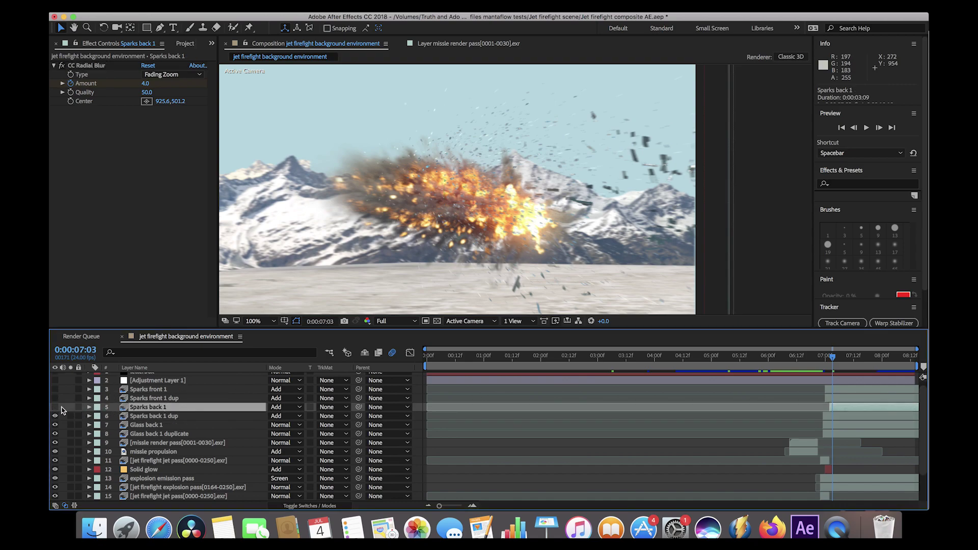
drag(55, 408, 55, 416)
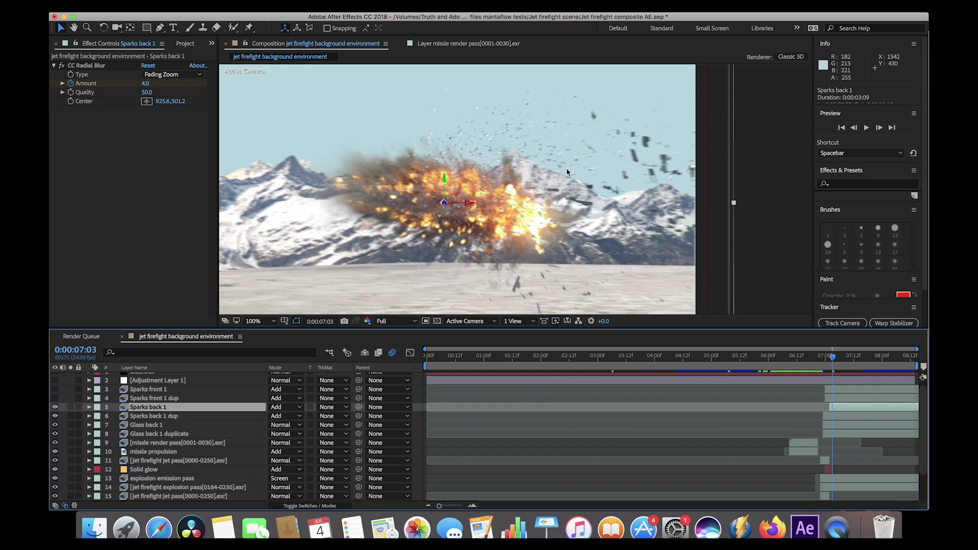
Show the Sparks front 1 dup and Sparks front 1 layers and examine the effects on each
click(148, 398)
click(55, 398)
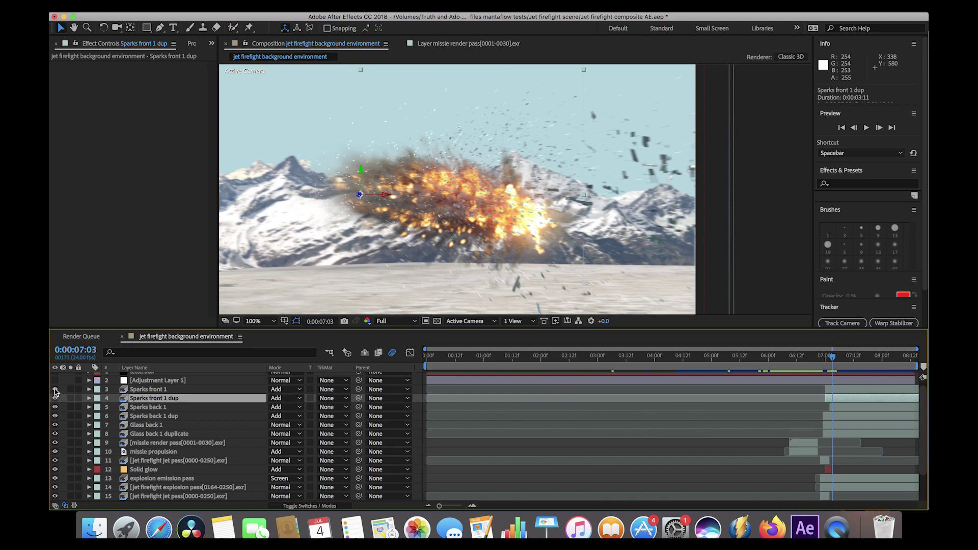
click(183, 389)
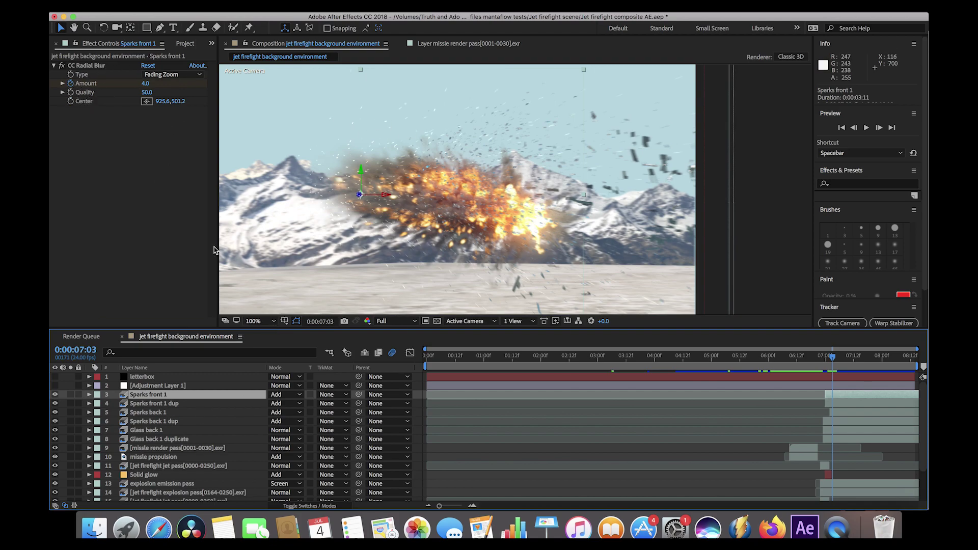
Show Adjustment Layer 1, reviewing its Add Grain and Lumetri Color effects, and show the letterbox layer
click(197, 387)
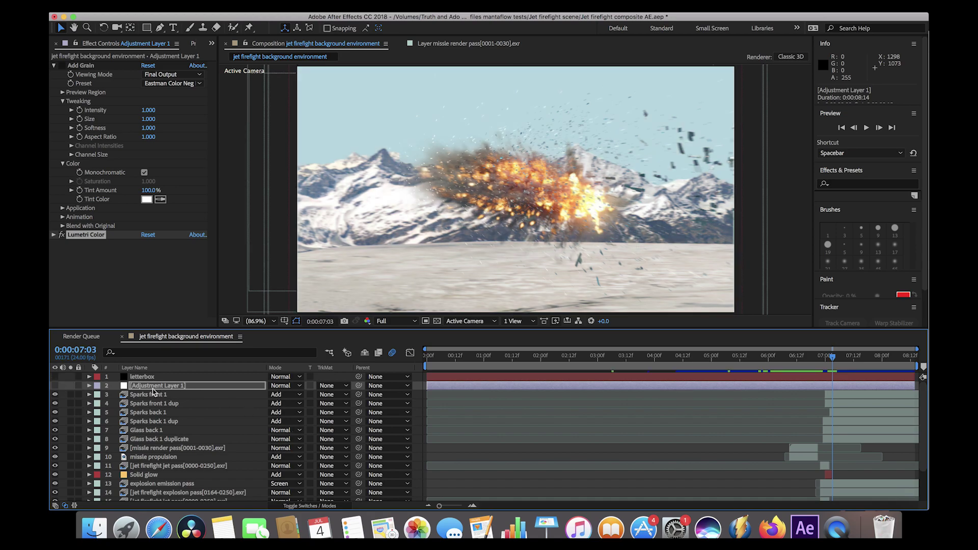
click(156, 391)
click(55, 386)
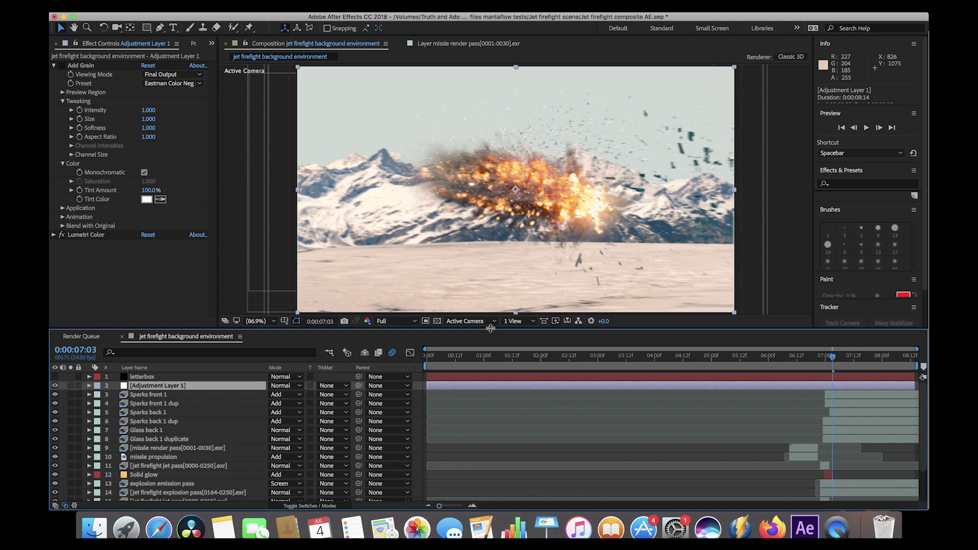
click(142, 377)
click(54, 377)
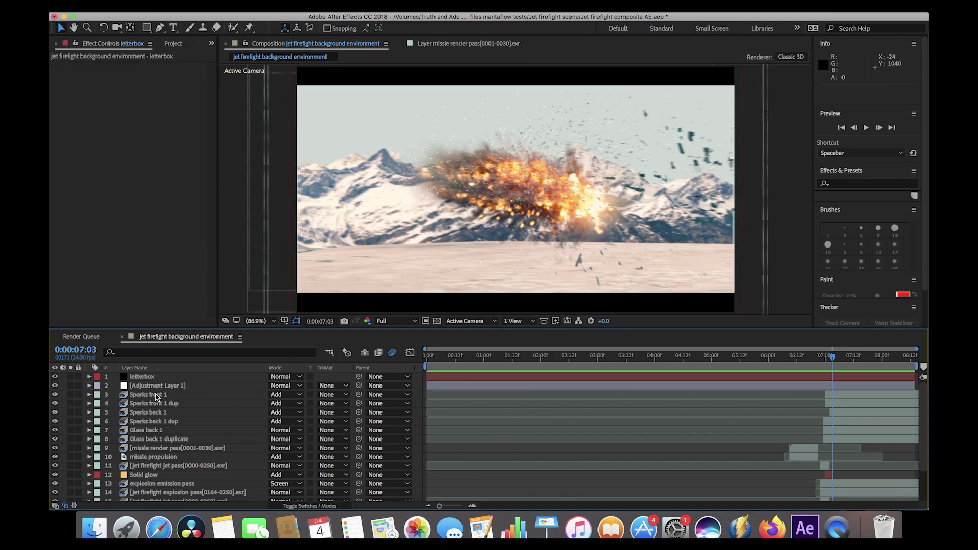